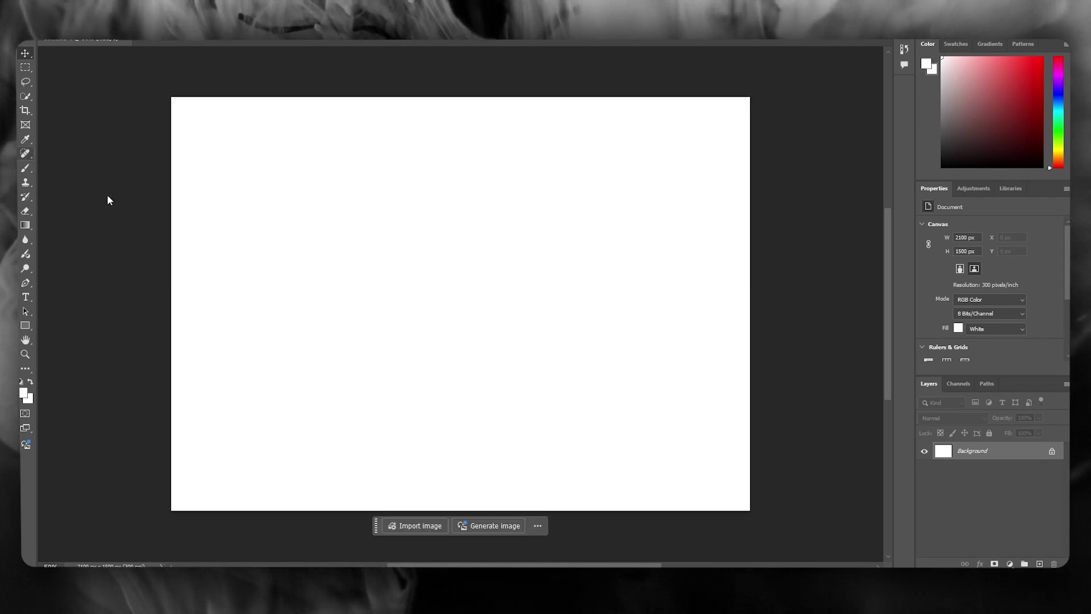
Pick the Horizontal Type Tool to start adding text on the blank canvas
click(27, 297)
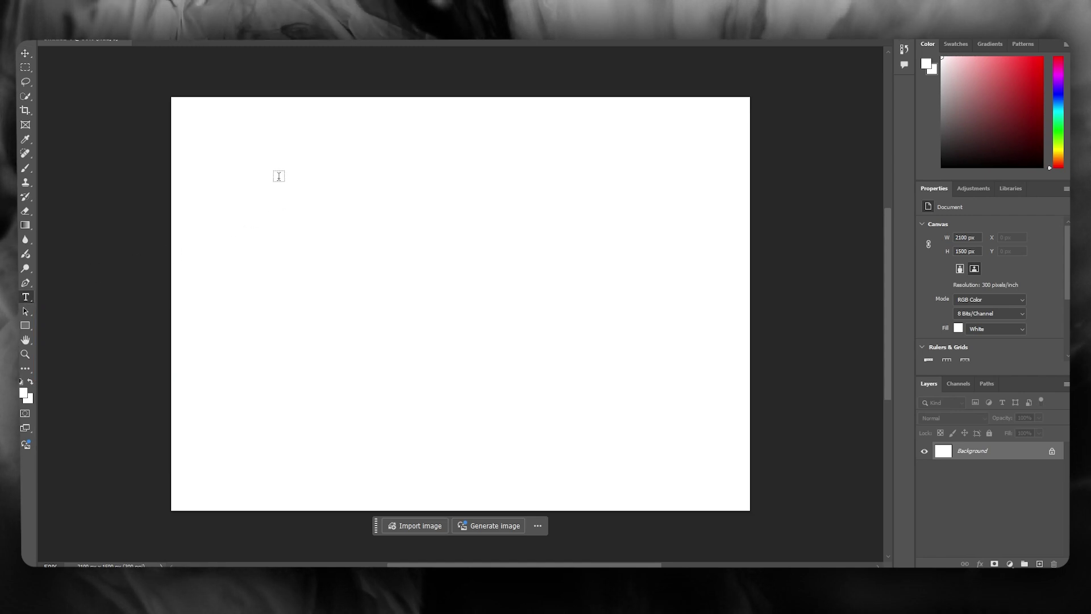
Type DC in a centred text box, colour it black, enlarge it to 217 pt and commit
drag(279, 177, 645, 412)
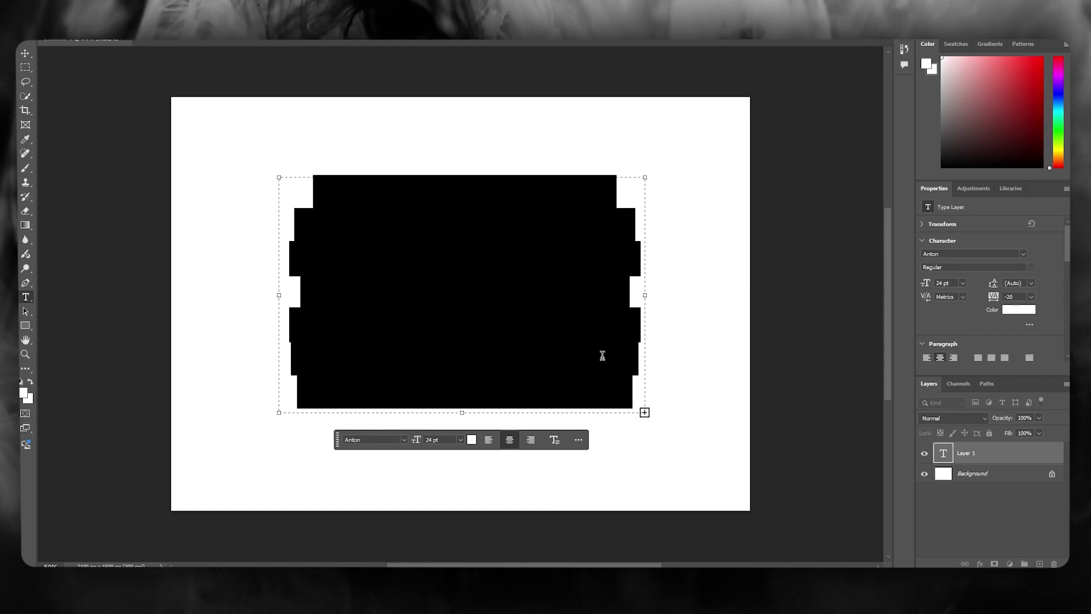
key(BackSpace)
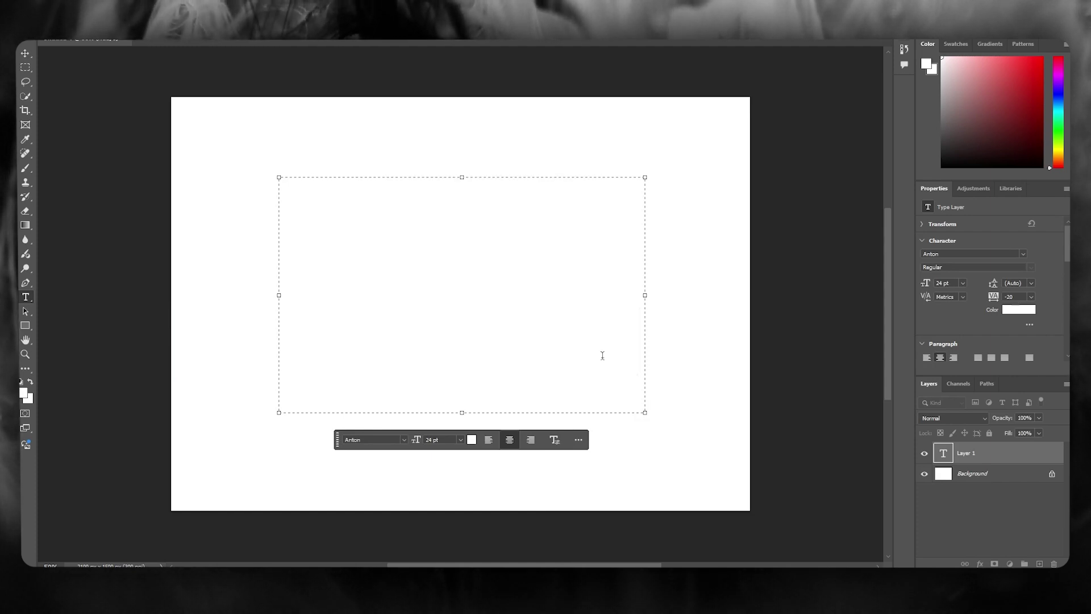
text(T)
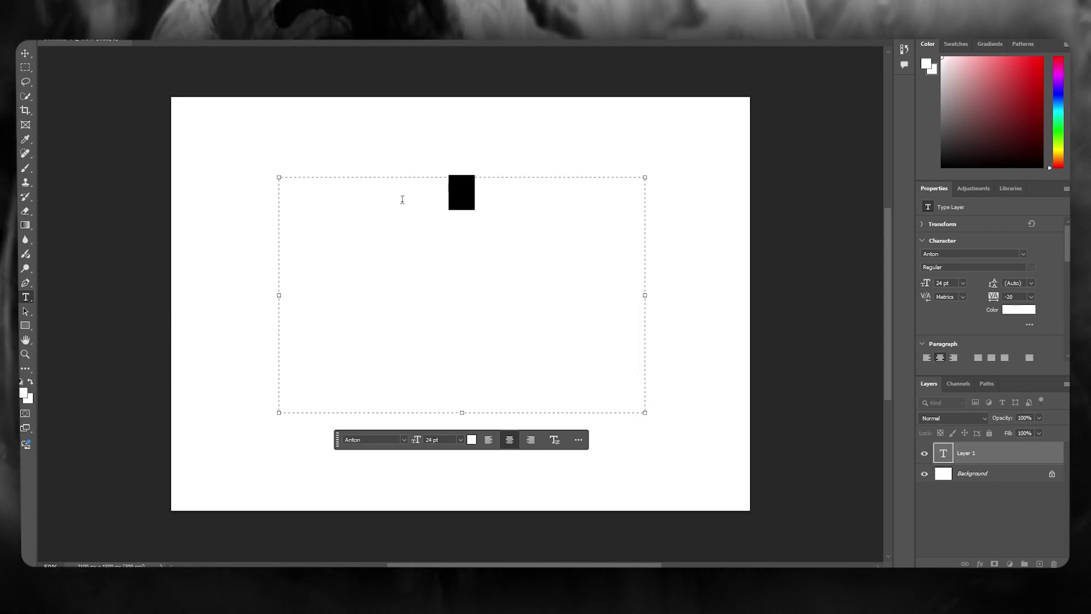
click(1009, 314)
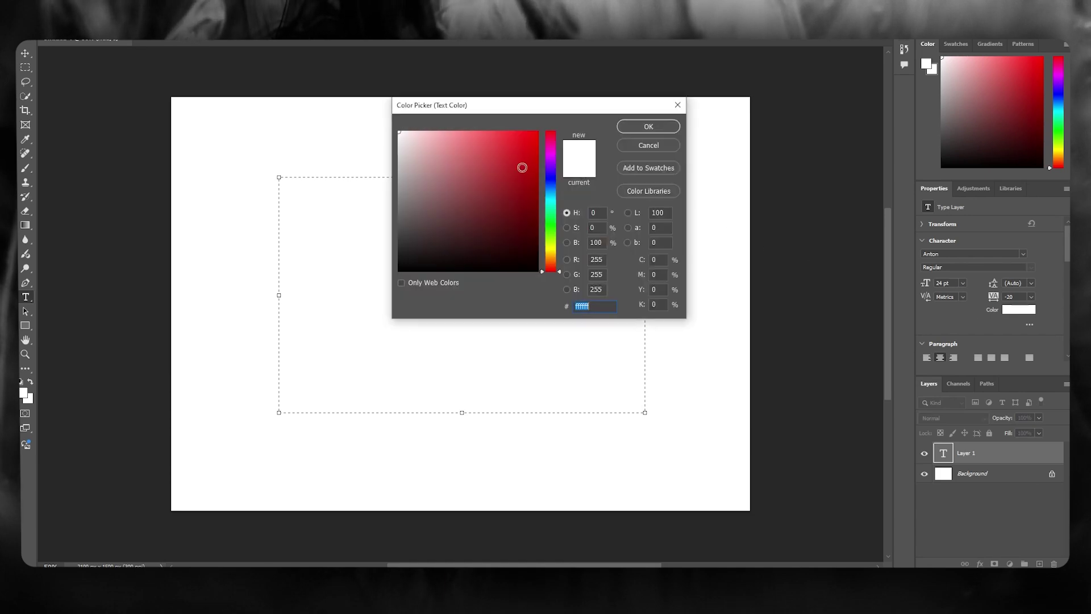
drag(506, 184, 399, 271)
click(672, 127)
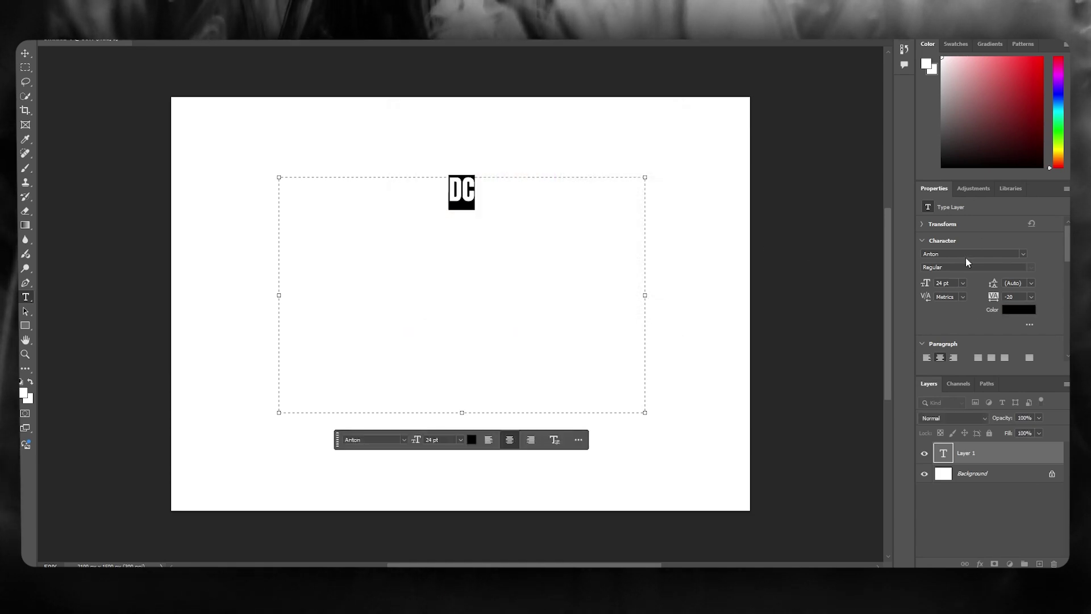
drag(937, 288, 1032, 291)
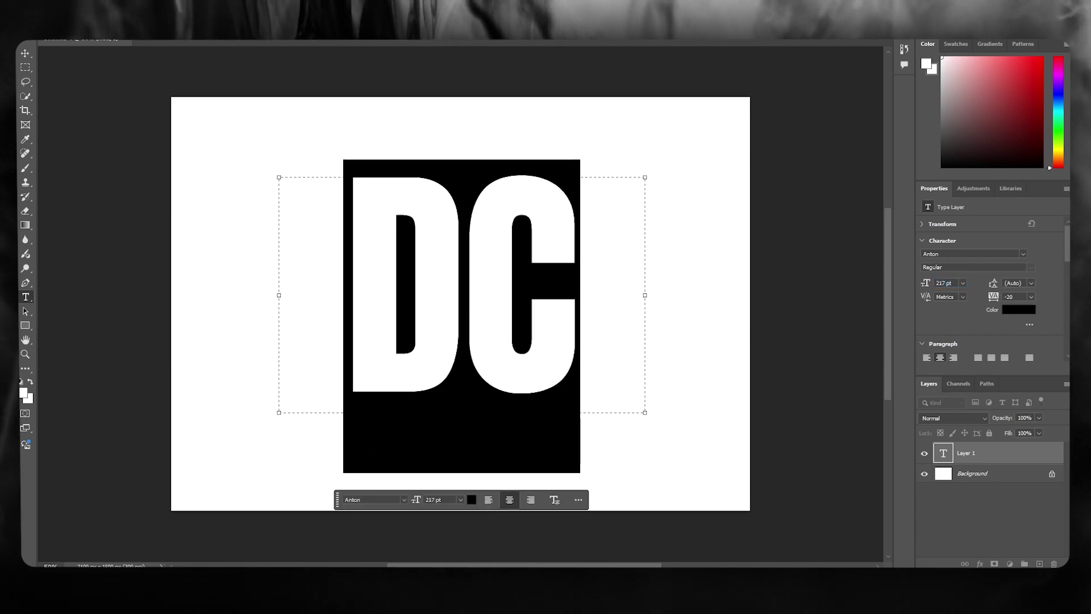
key(Escape)
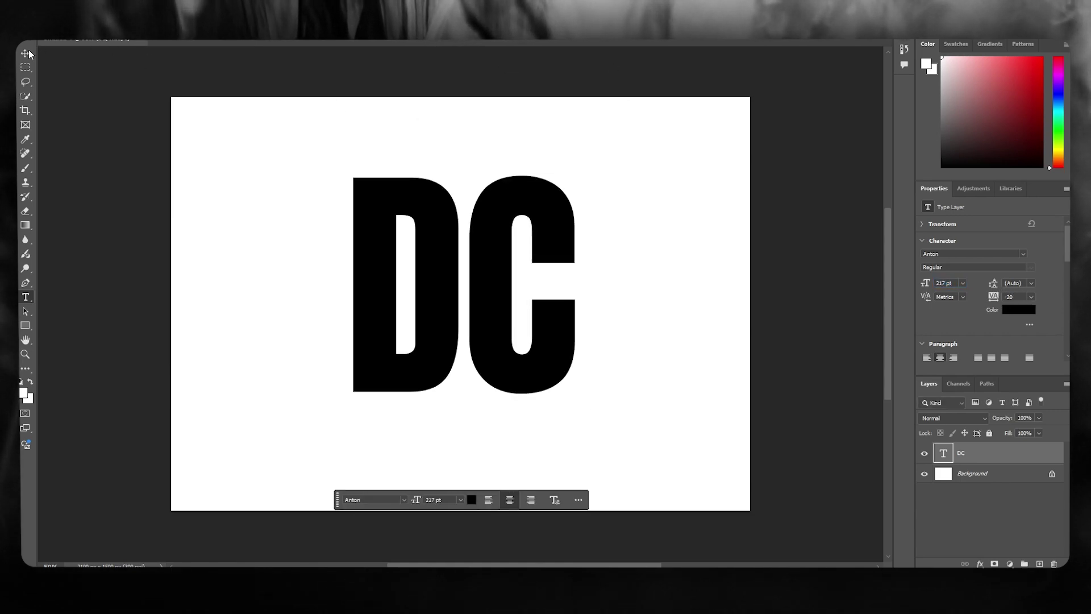
Rasterize the DC type layer into pixels
click(26, 53)
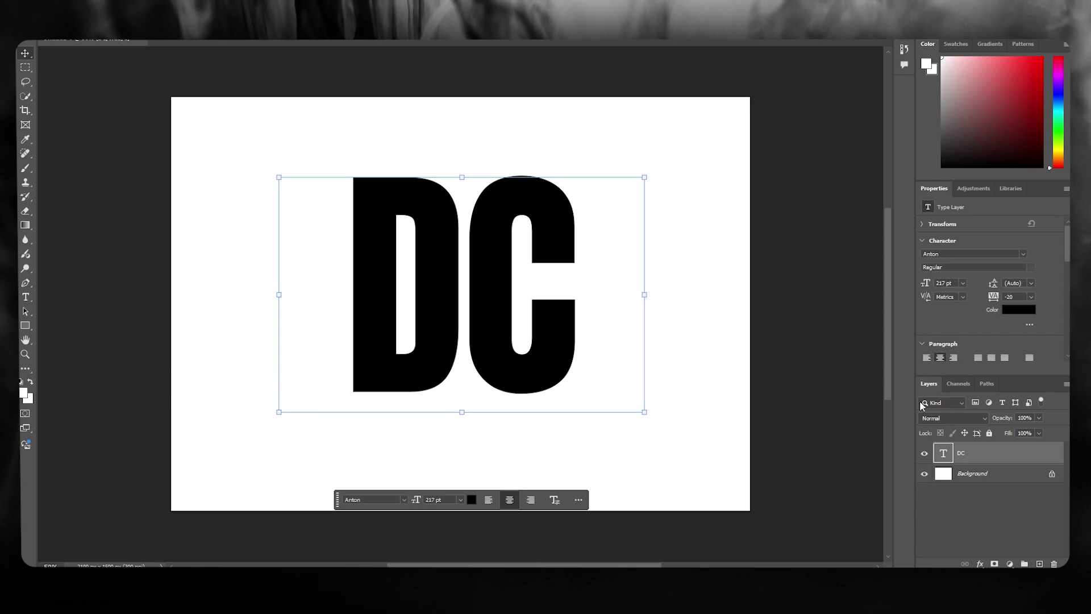
right_click(941, 456)
click(986, 501)
right_click(979, 449)
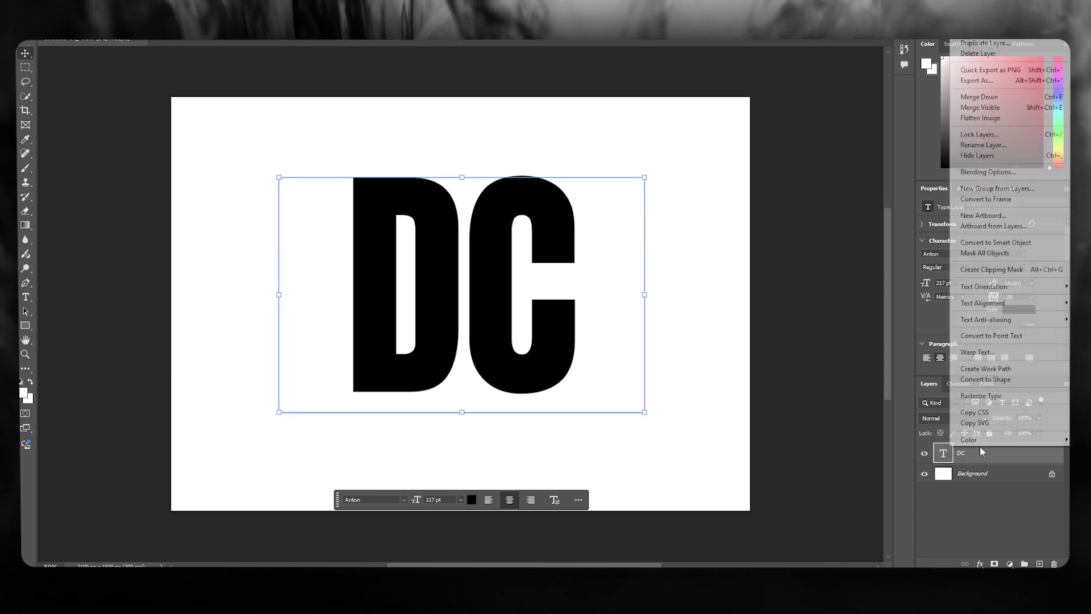
click(988, 398)
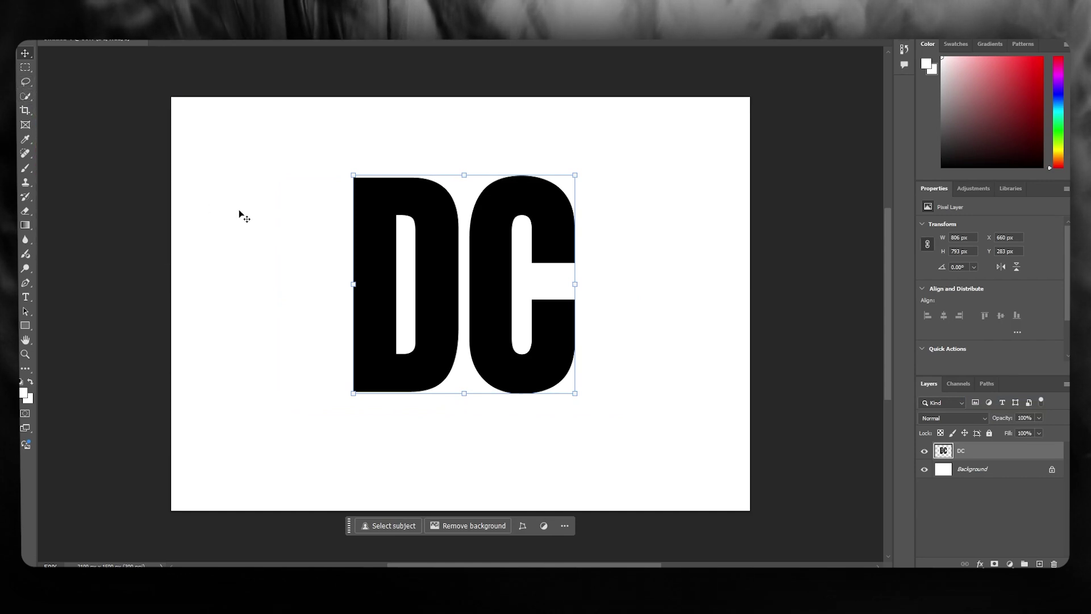
Marquee-select the D and copy it onto a new Layer 1 with Ctrl+J
key(m)
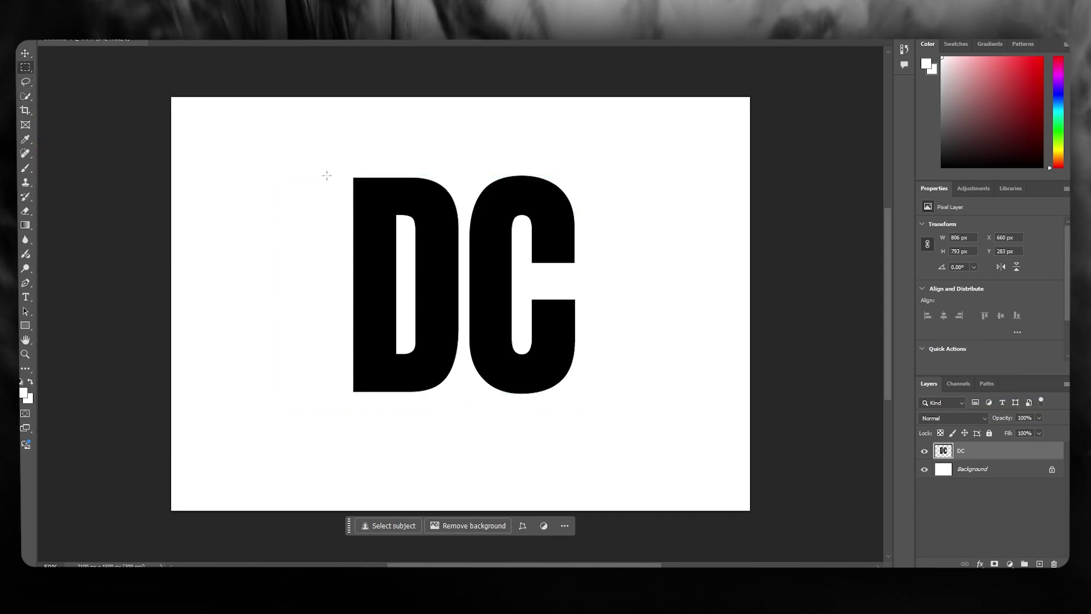
drag(324, 169, 465, 397)
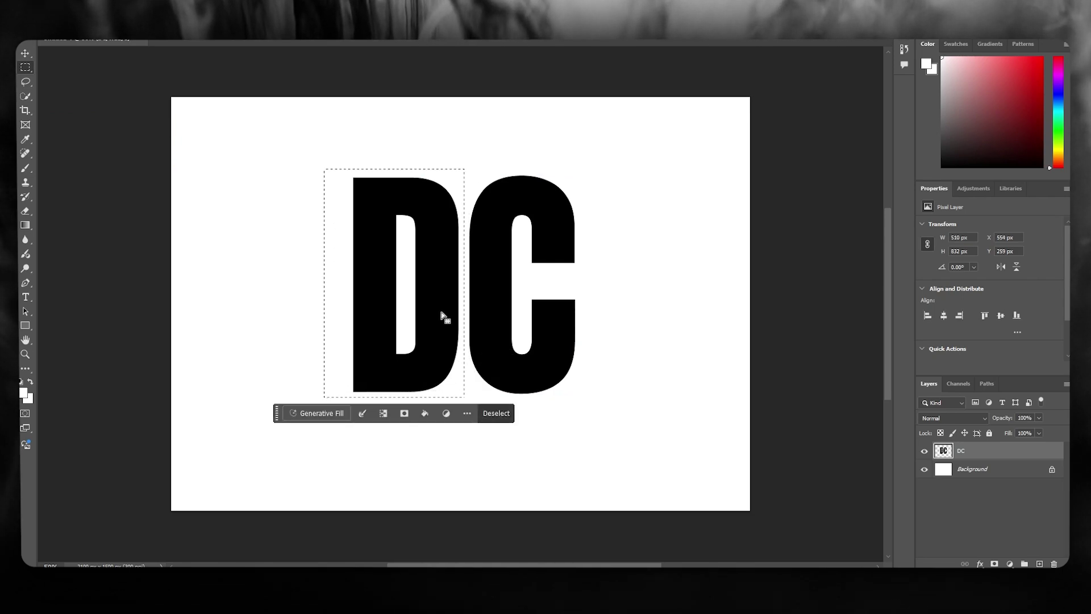
mouse_move(442, 316)
mouse_down()
mouse_move(355, 343)
mouse_move(336, 319)
mouse_move(445, 319)
mouse_move(449, 328)
mouse_up()
drag(337, 153, 465, 404)
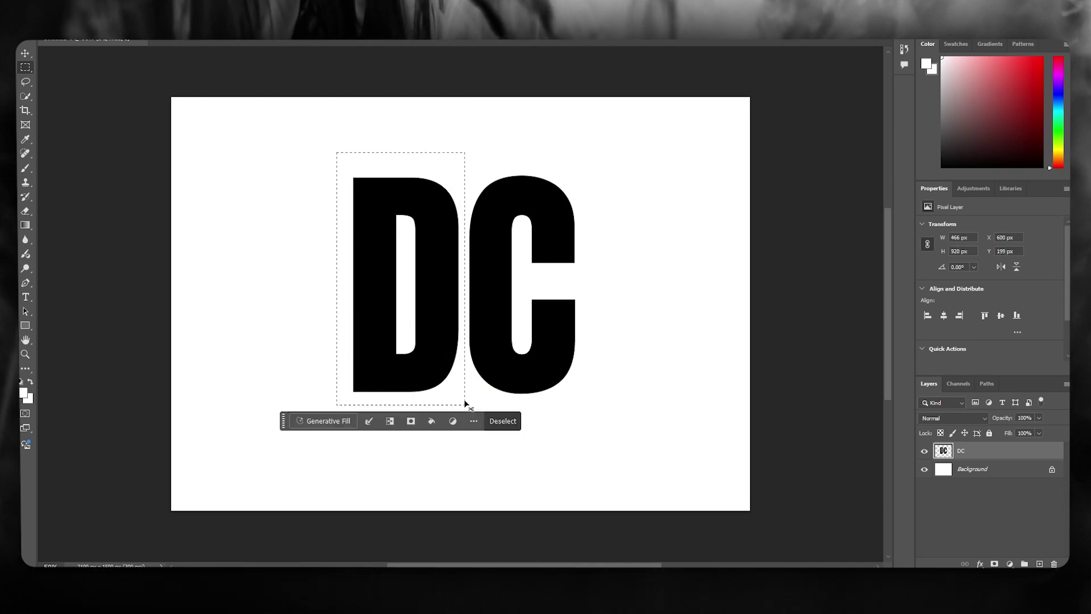
key(ctrl+j)
click(25, 55)
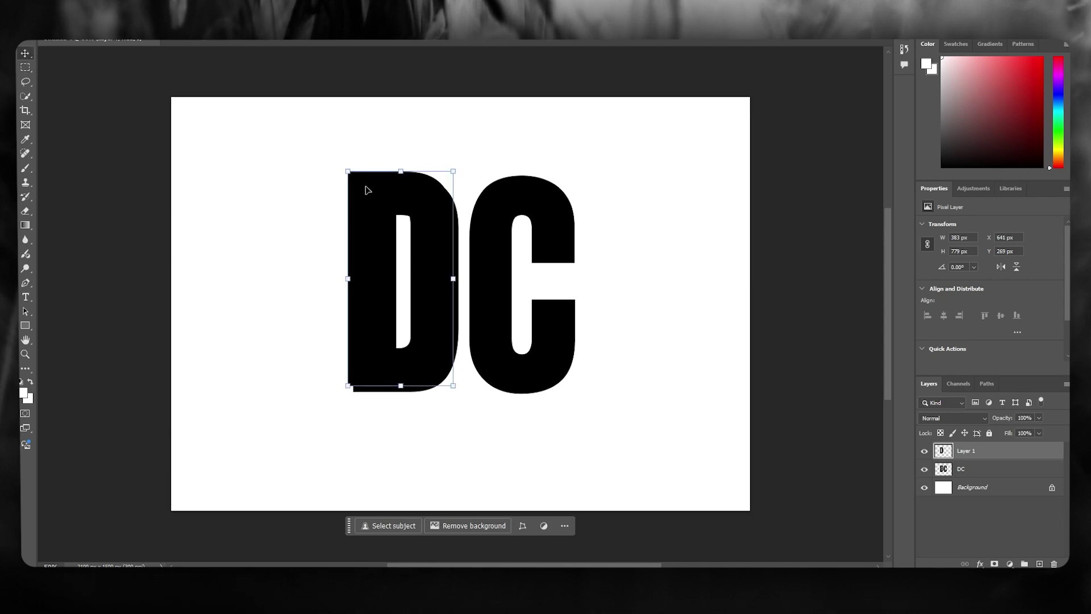
Erase the original D from the DC layer and set Layer 1's D back beside the C
drag(360, 181, 211, 196)
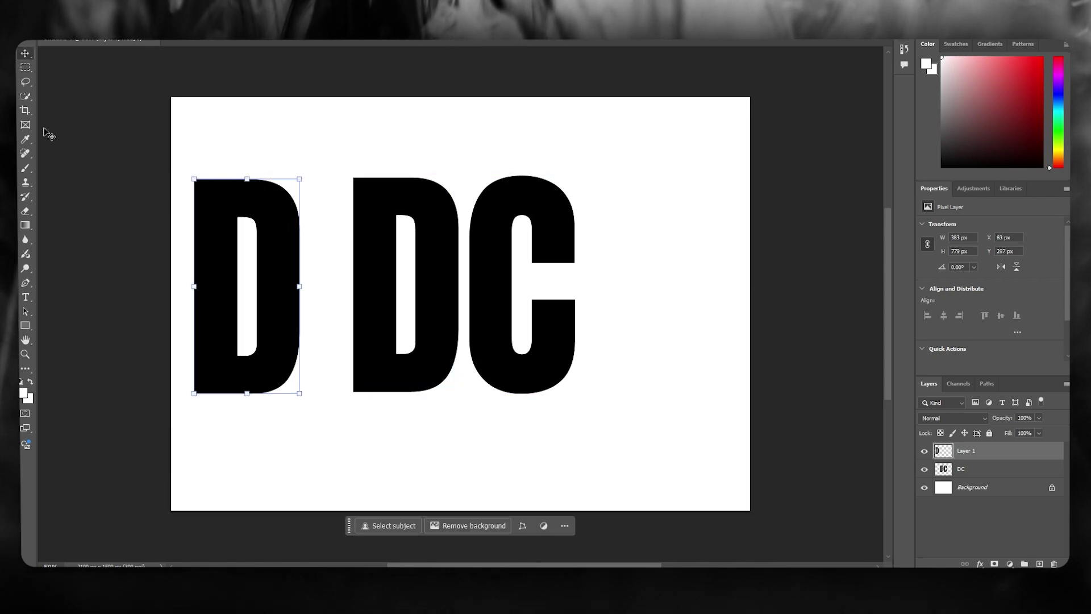
click(25, 213)
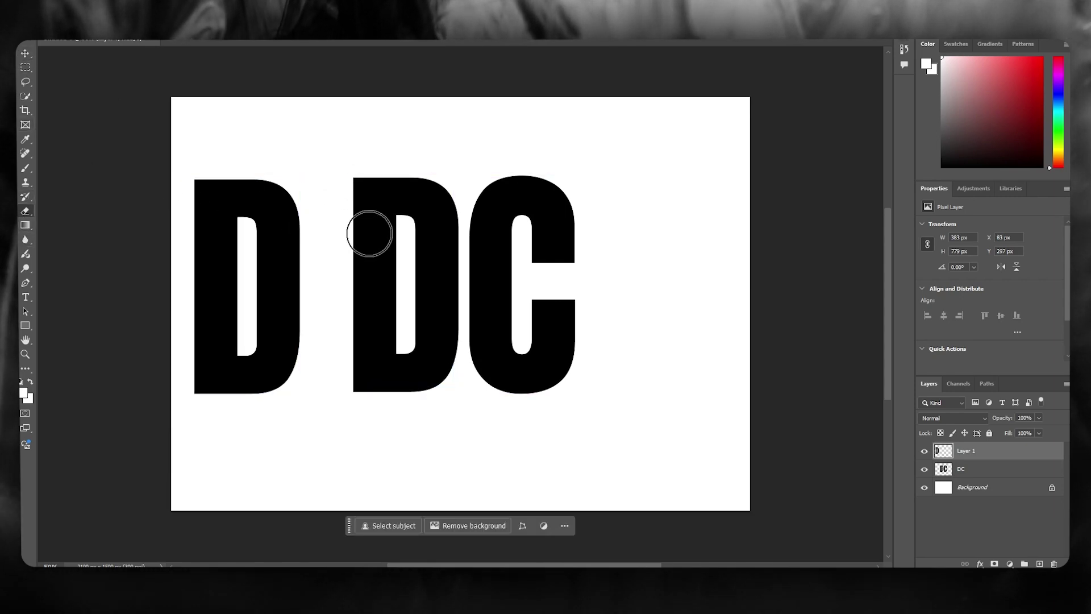
click(963, 469)
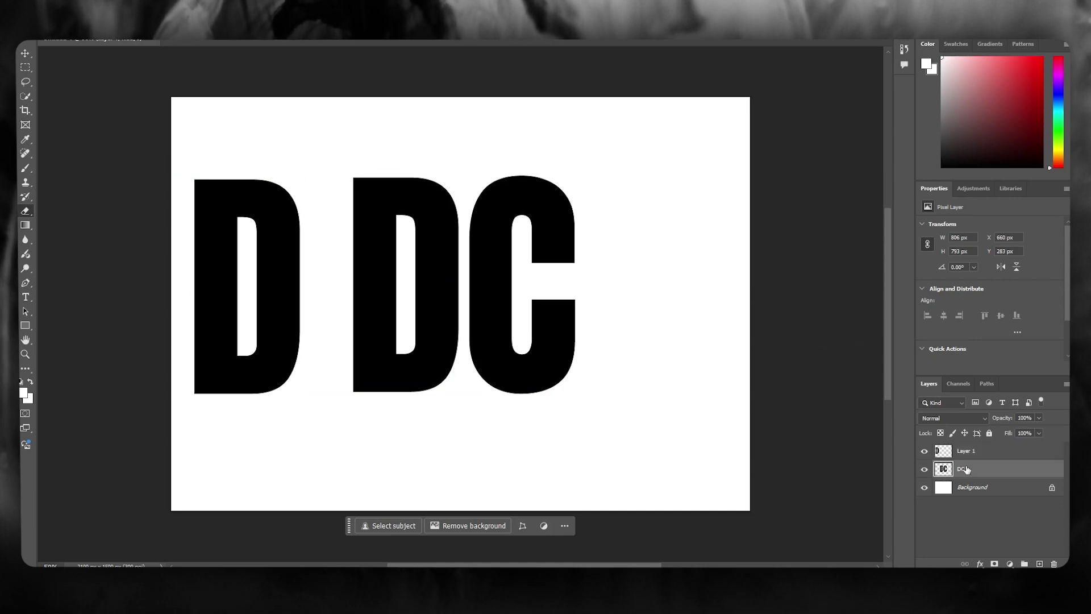
mouse_move(453, 417)
mouse_down()
mouse_move(391, 340)
mouse_move(419, 203)
mouse_move(420, 310)
mouse_move(437, 232)
mouse_move(433, 353)
mouse_up()
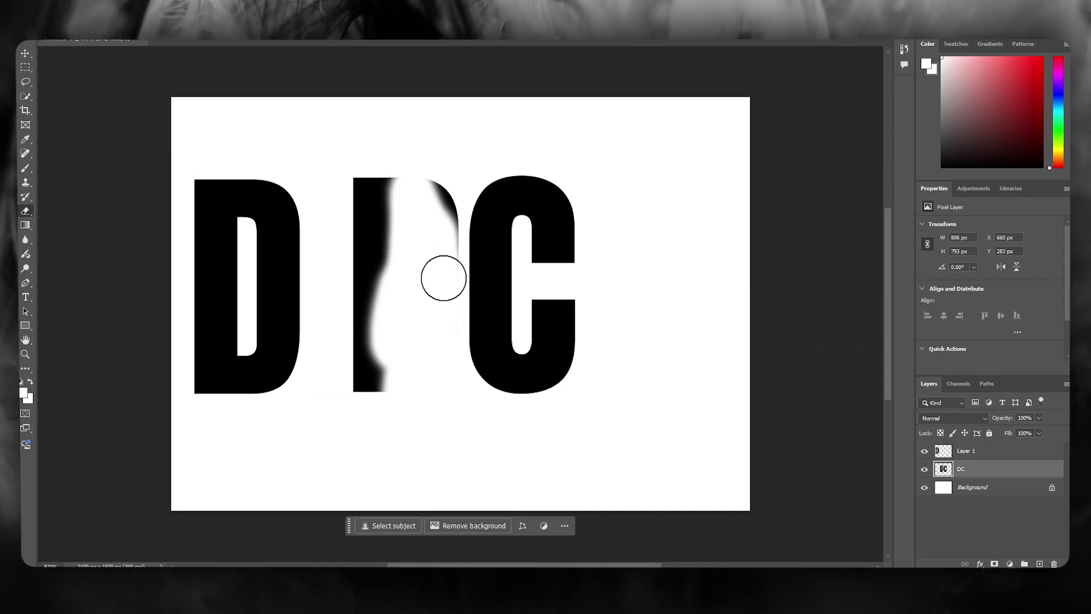
drag(443, 278, 435, 251)
mouse_move(393, 177)
mouse_down()
mouse_move(399, 222)
mouse_move(377, 366)
mouse_move(360, 332)
mouse_up()
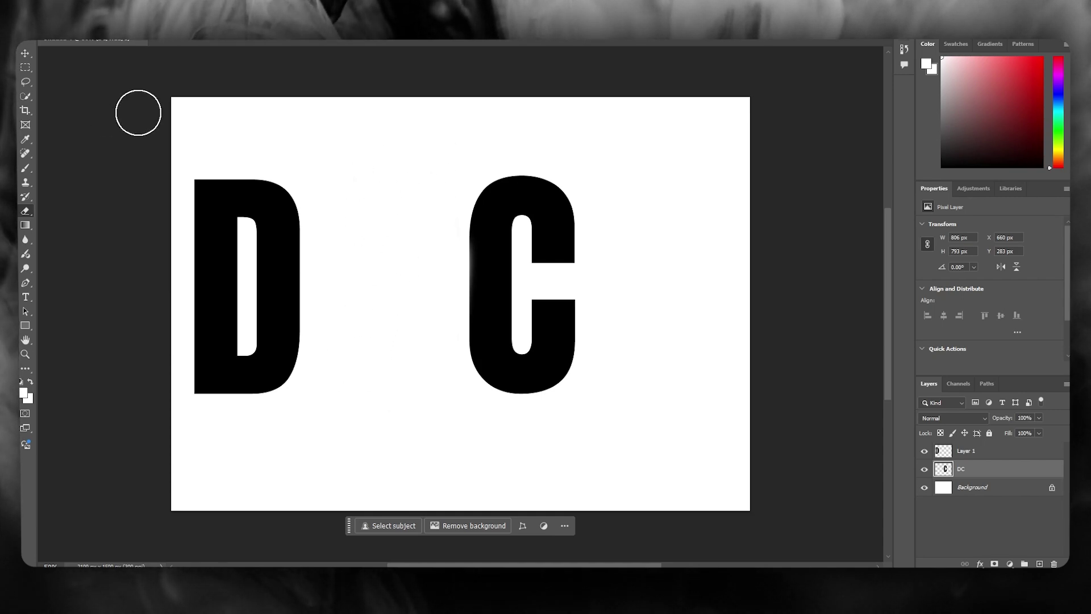
click(25, 54)
drag(214, 205, 370, 204)
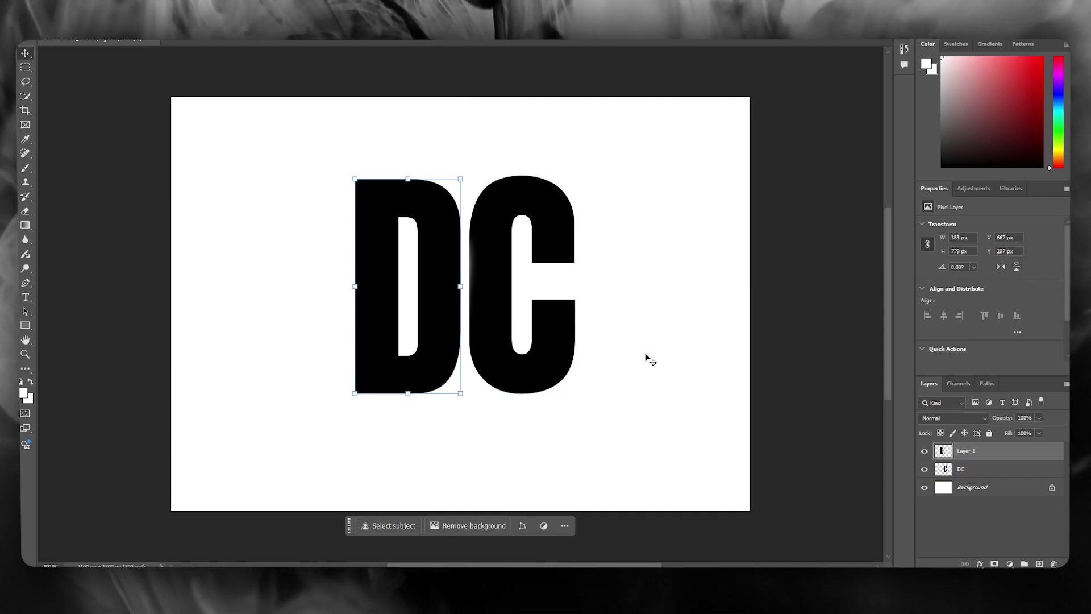
Make two copies of the C layer and realign them over the C
drag(662, 380, 288, 282)
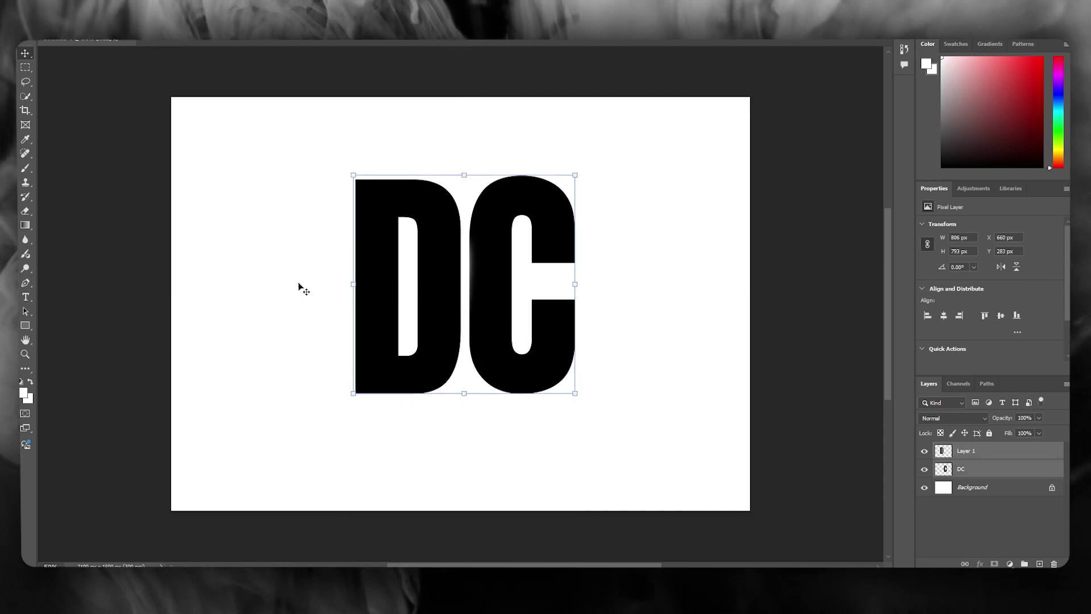
click(684, 394)
click(526, 357)
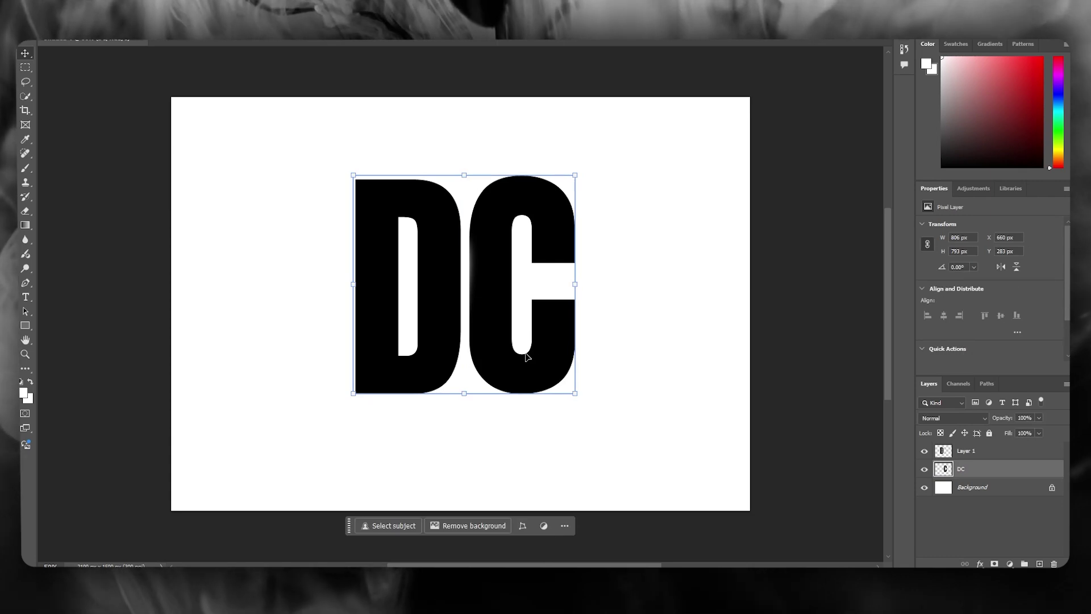
key(shift+alt+Down)
key(shift+alt+Down)
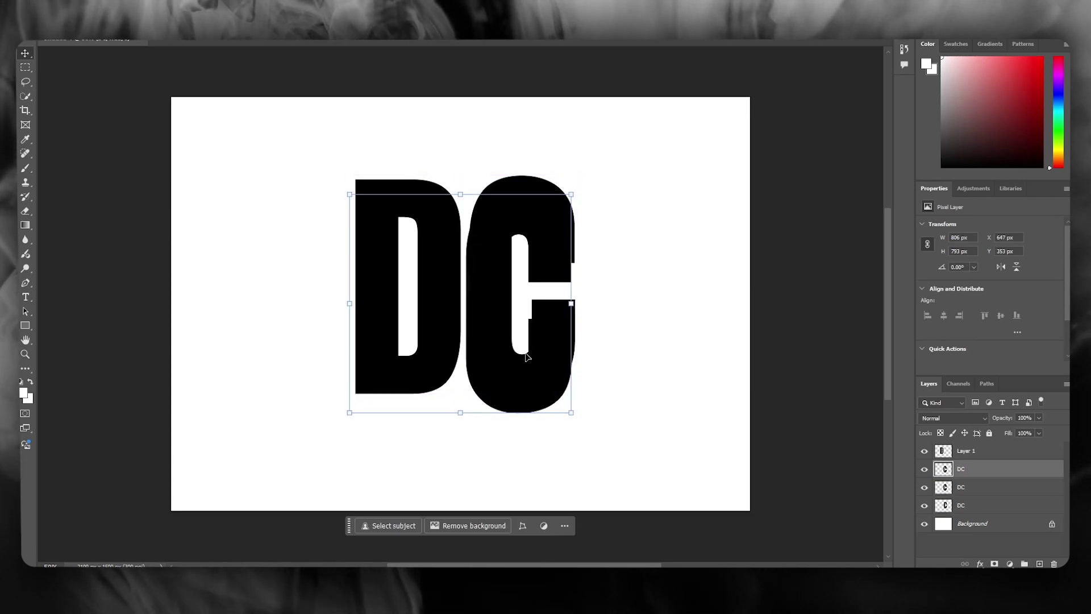
key(ctrl)
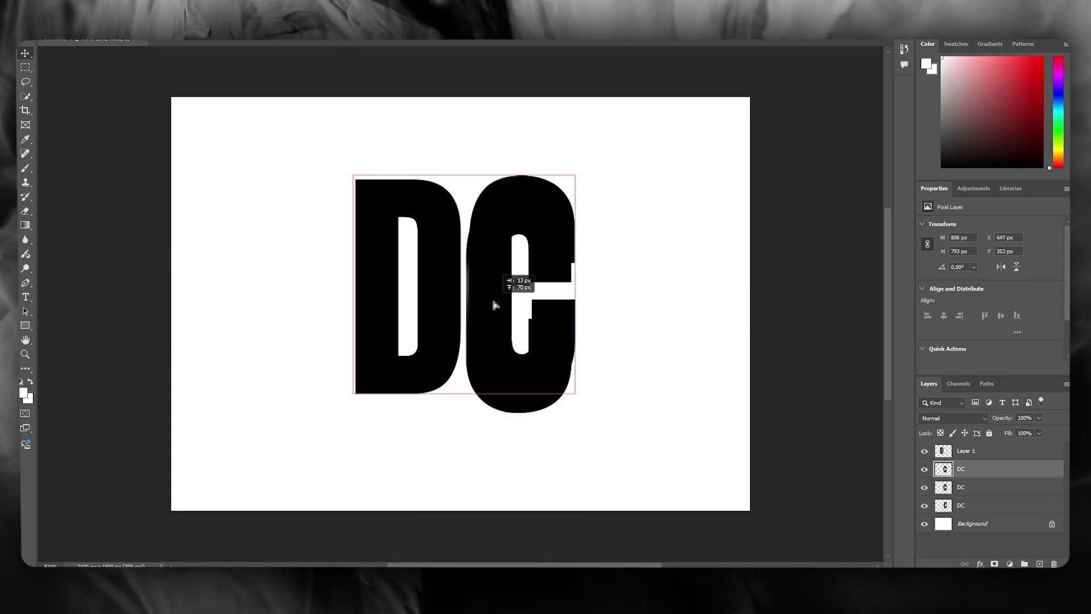
mouse_move(495, 309)
mouse_down()
mouse_move(708, 312)
mouse_move(550, 318)
mouse_move(503, 291)
mouse_up()
click(692, 299)
drag(691, 299, 500, 283)
Make two more D copies, Layer 2 and Layer 3, aligned over the D
click(434, 294)
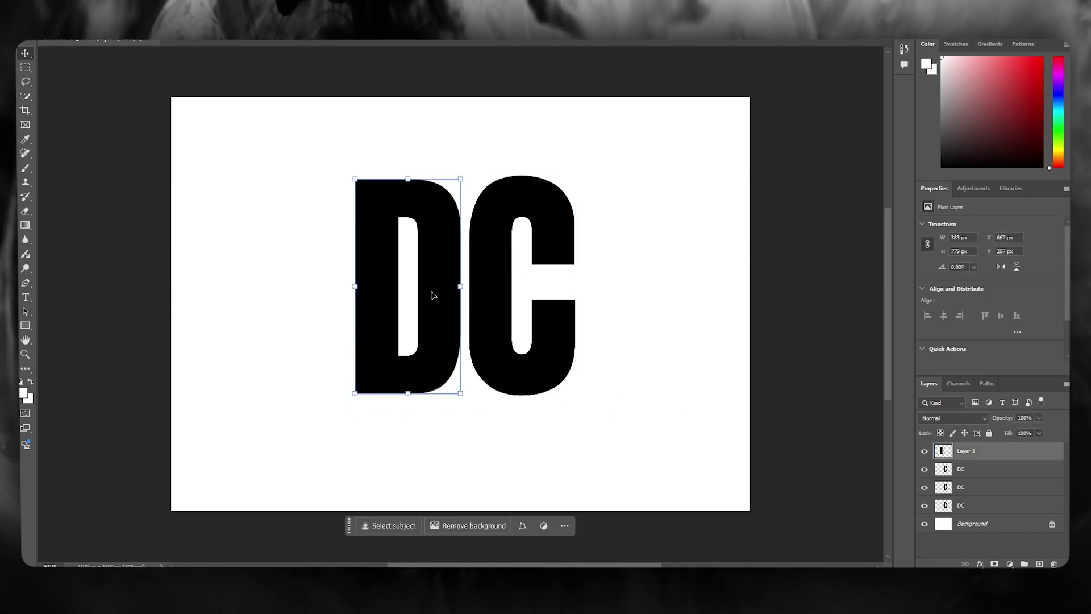
key(ctrl+v)
key(ctrl+v)
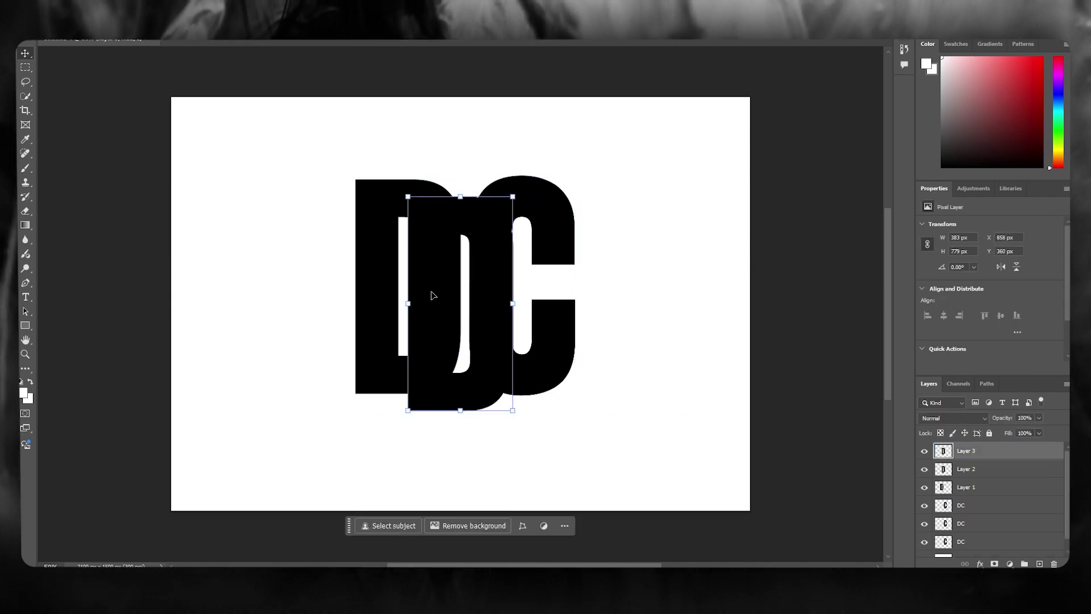
drag(431, 295, 250, 332)
drag(423, 316, 438, 268)
click(251, 265)
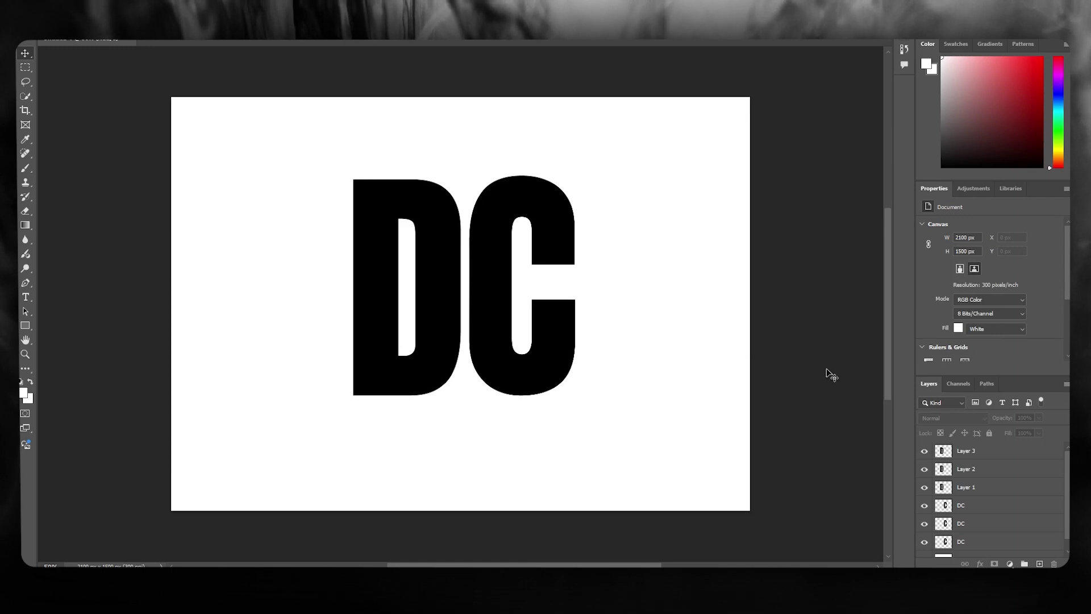
Give Layer 3's D a blue Color Overlay layer style
click(997, 469)
click(986, 487)
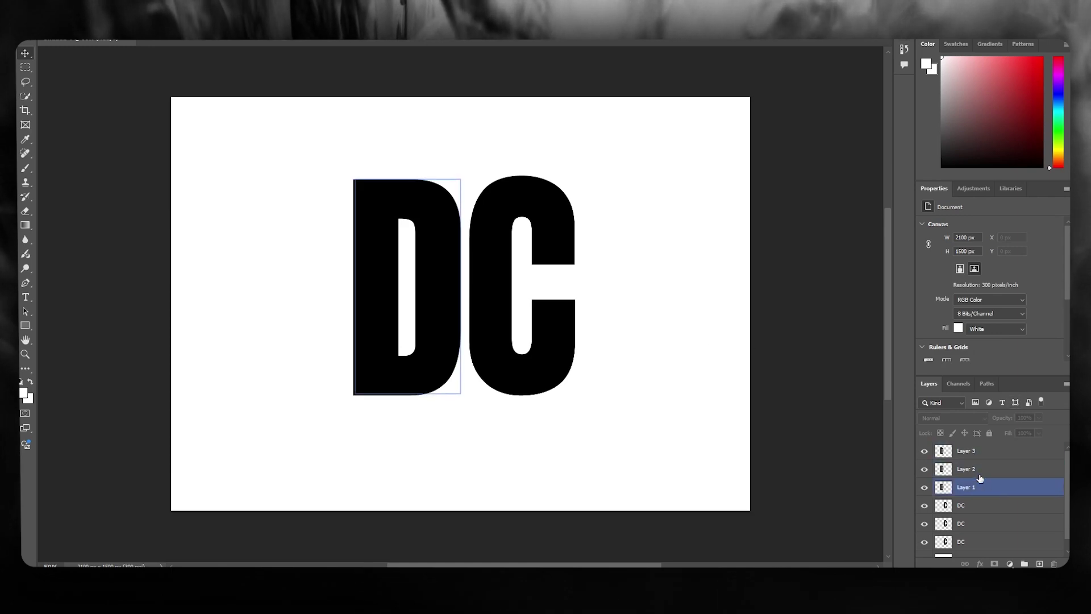
click(993, 453)
click(952, 452)
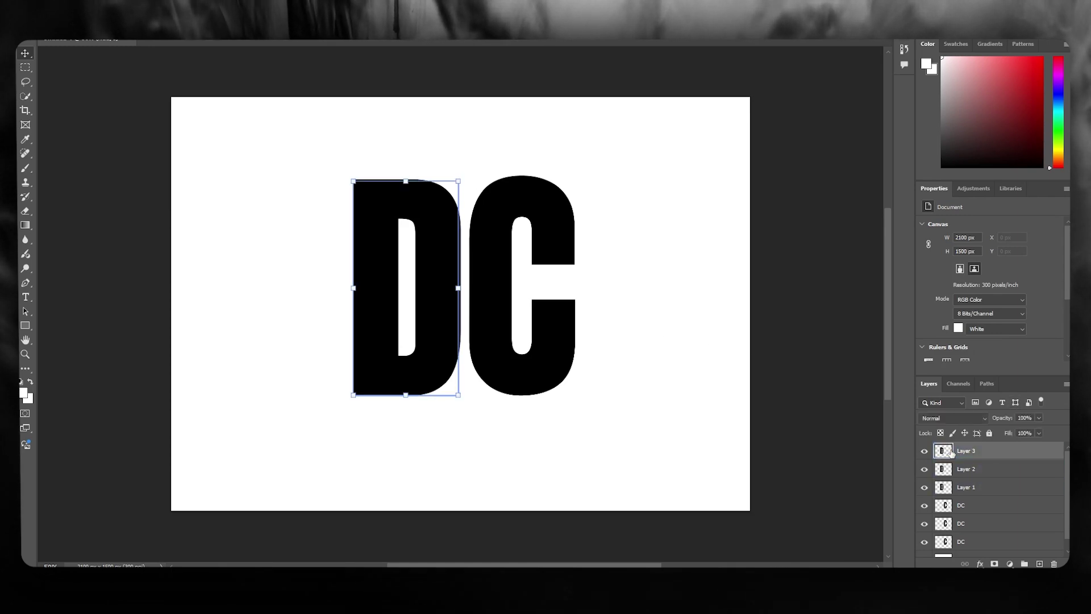
double_click(980, 453)
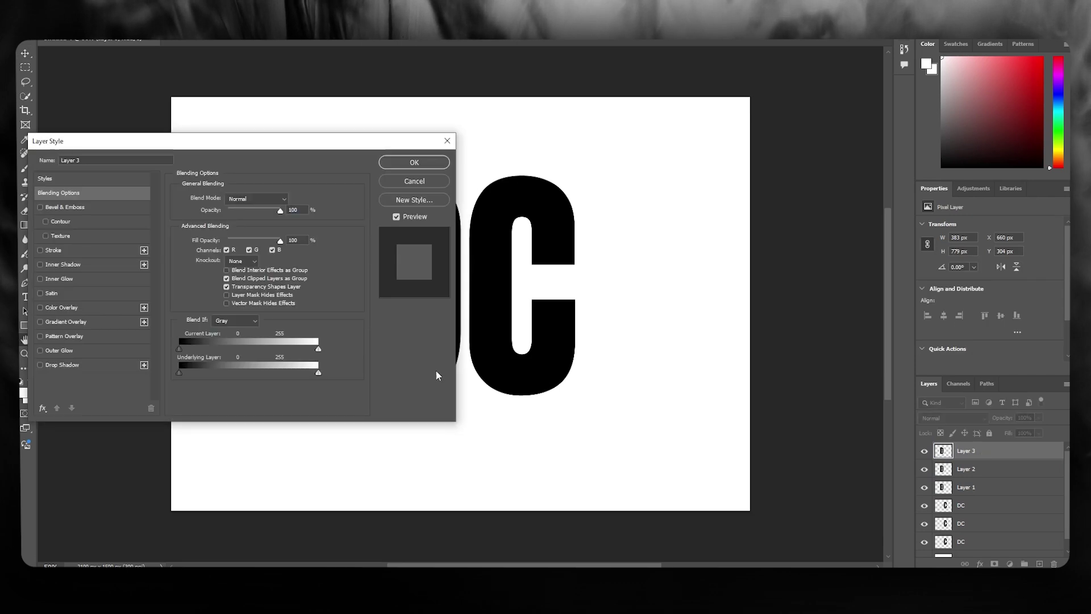
click(76, 305)
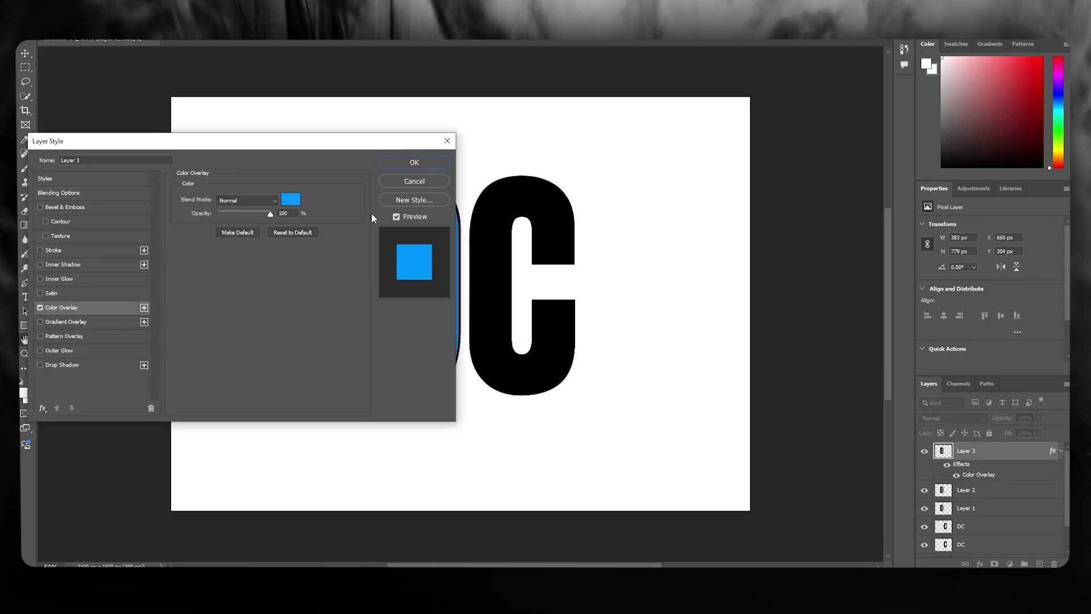
click(413, 163)
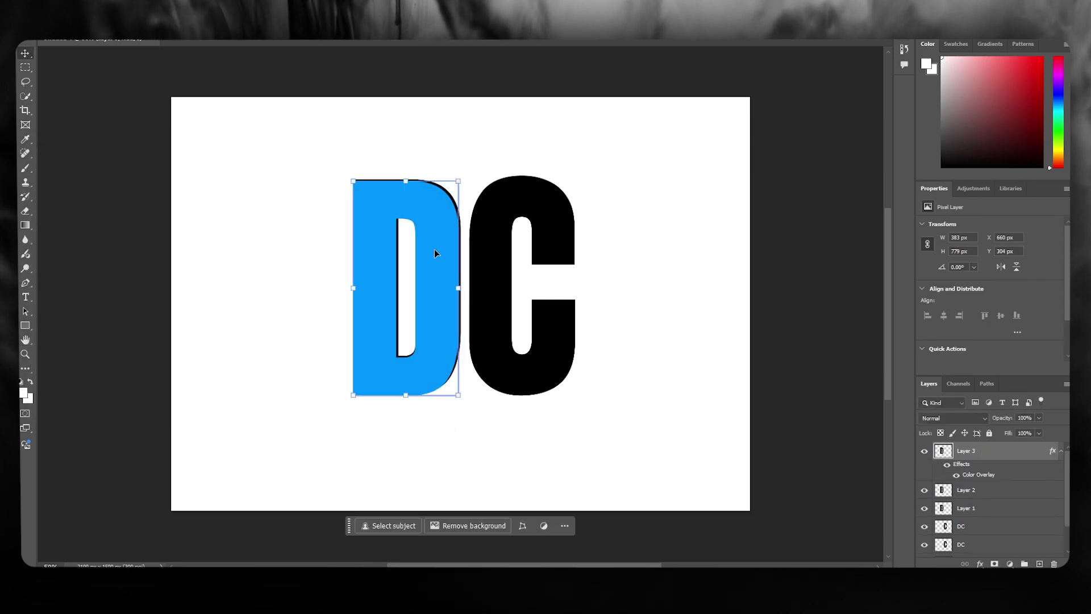
Nudge the blue D slightly up and left so a thin black edge shows
drag(436, 253, 434, 244)
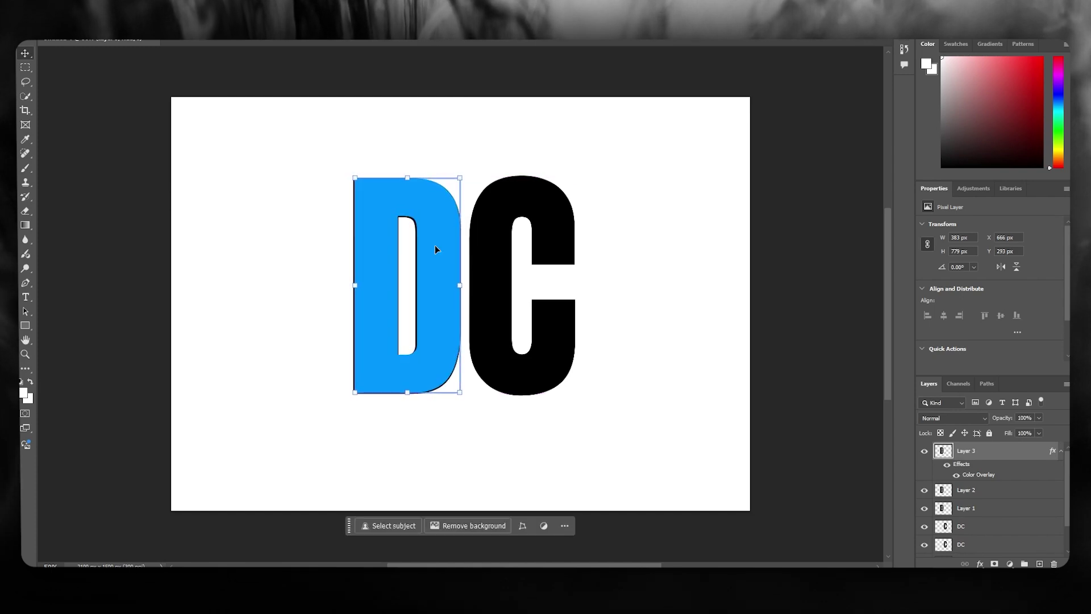
key(Left)
key(Left)
key(Left)
key(Left)
key(Up)
key(Up)
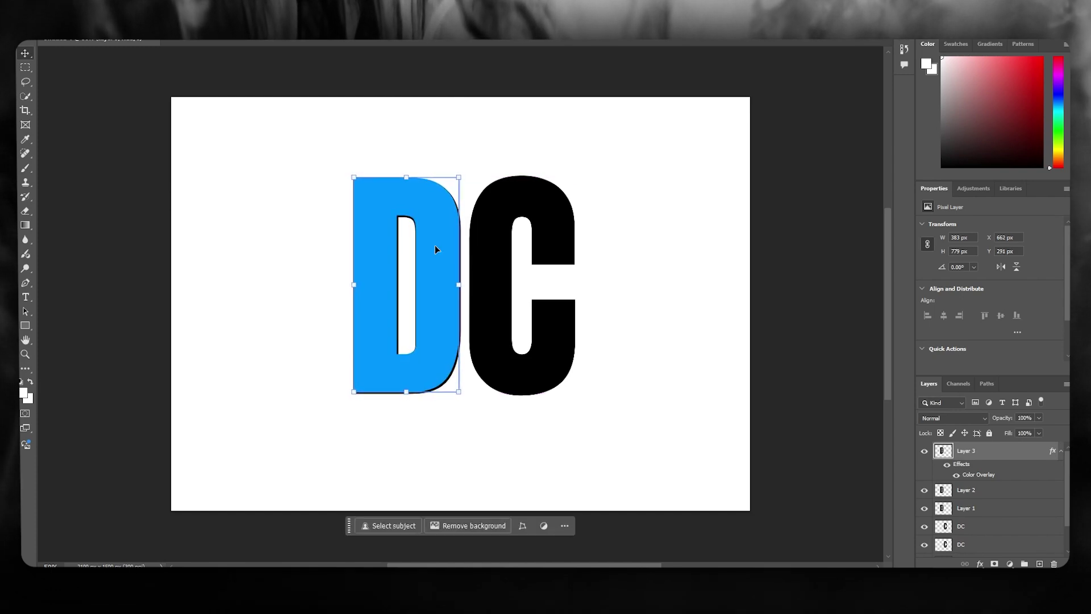
click(224, 243)
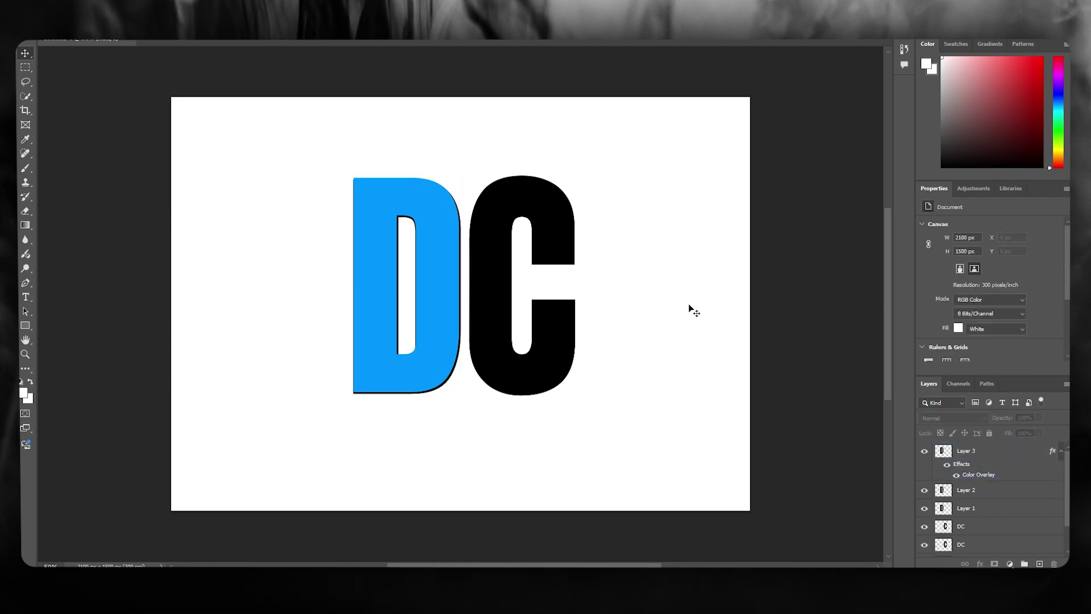
Add a green #00ff12 Color Overlay to the top DC layer's C
click(977, 450)
click(978, 490)
click(980, 508)
scroll(988, 515, down, 1)
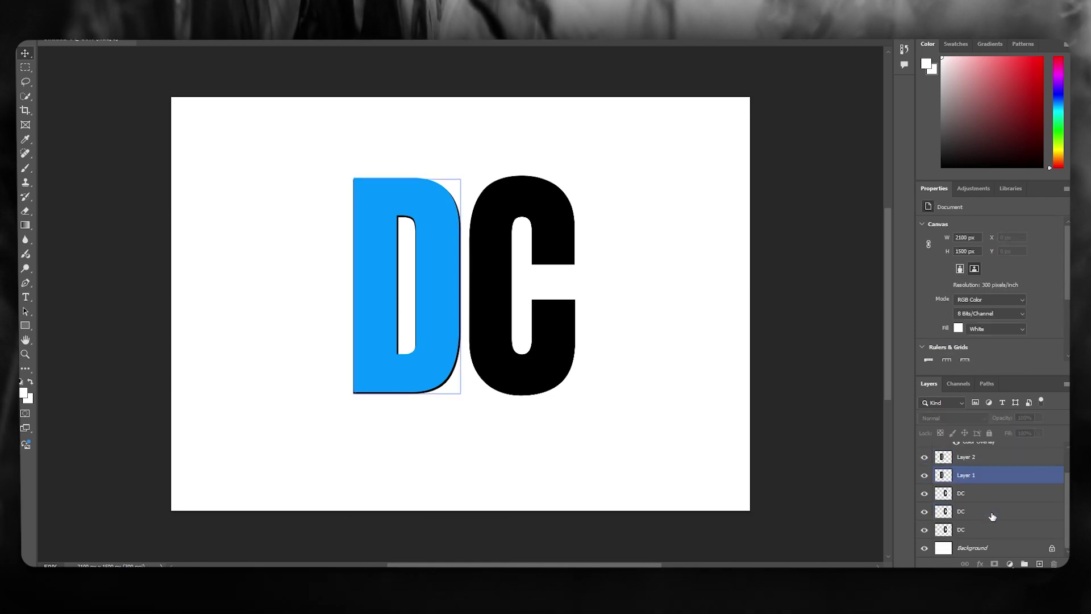
click(980, 494)
click(951, 494)
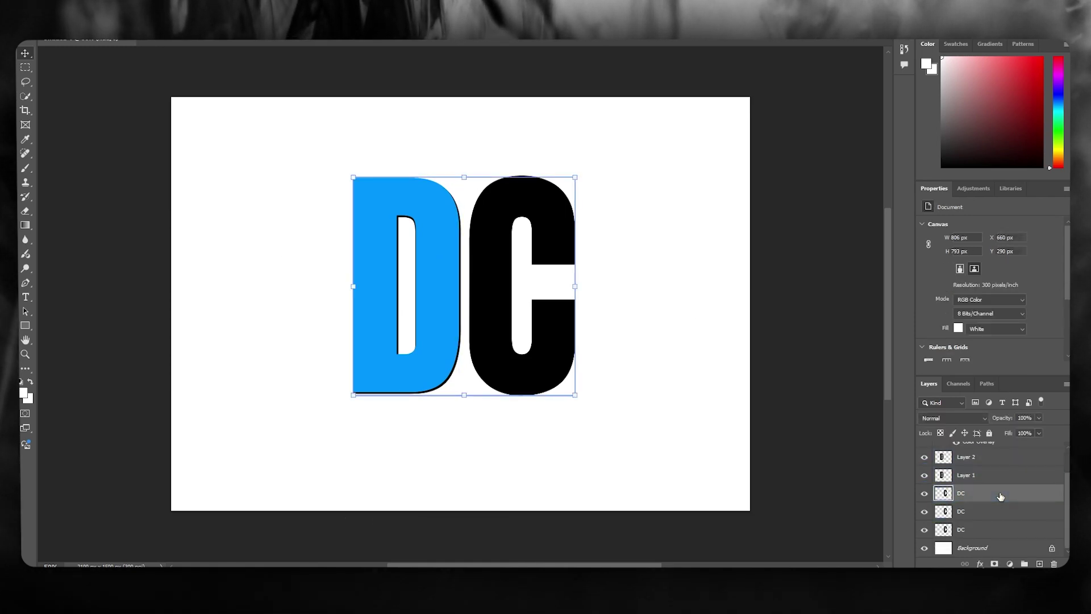
double_click(945, 493)
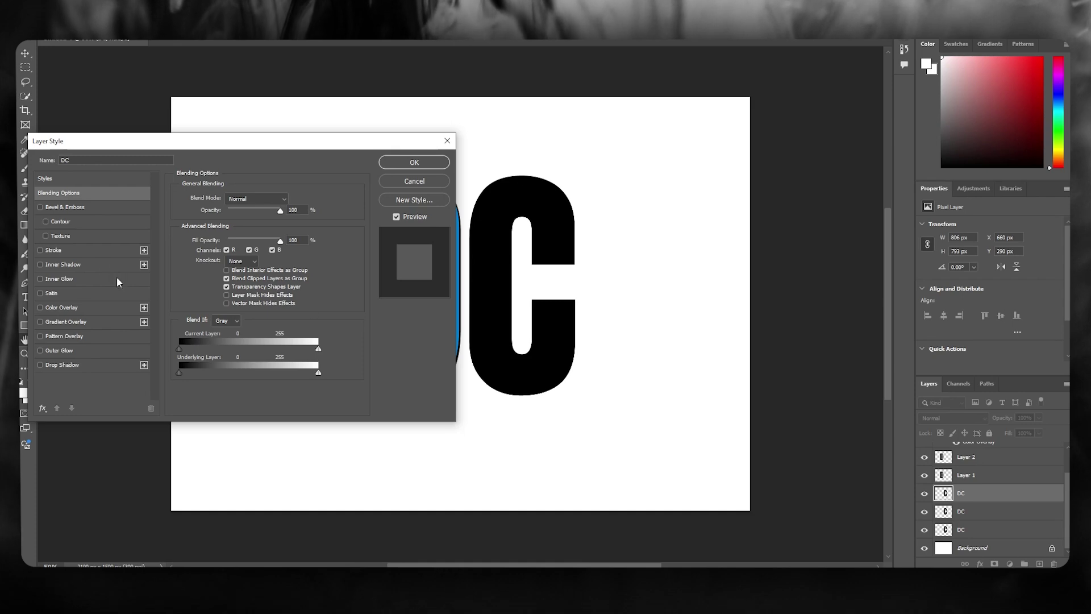
click(63, 308)
click(290, 200)
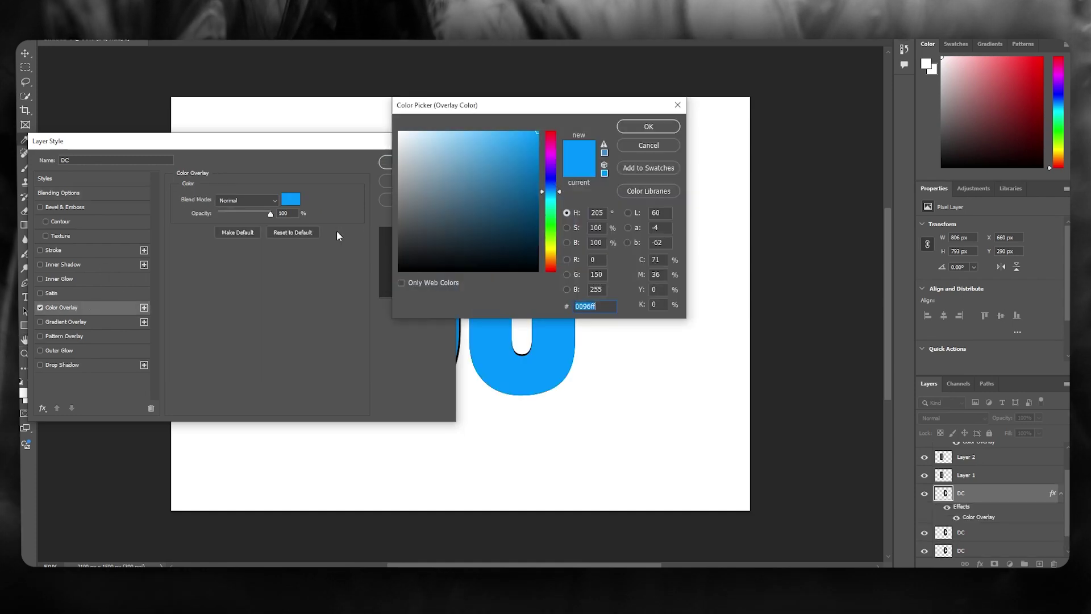
drag(551, 214, 550, 223)
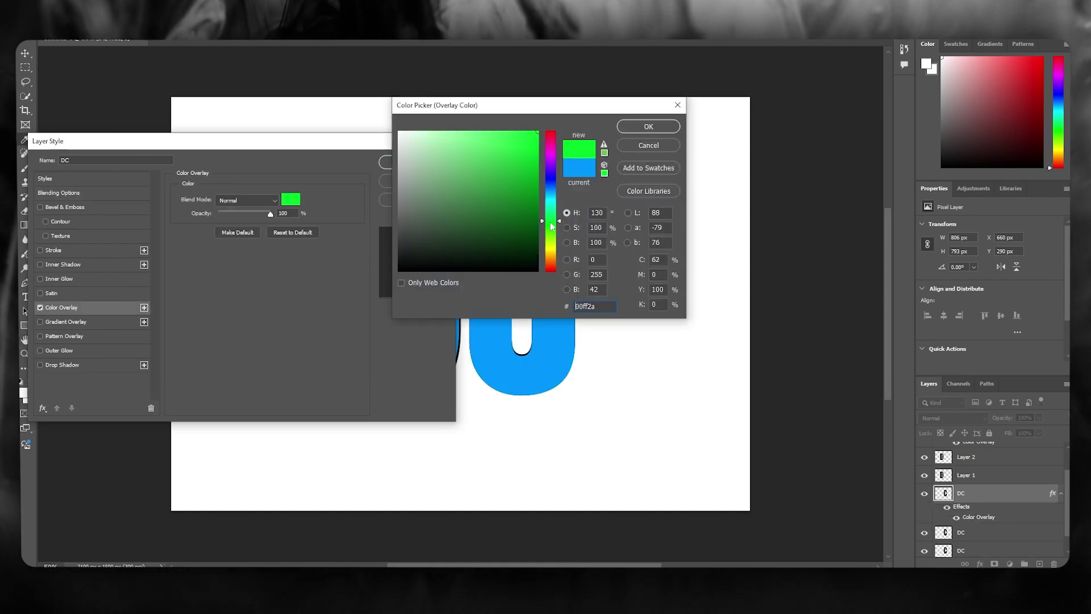
click(632, 128)
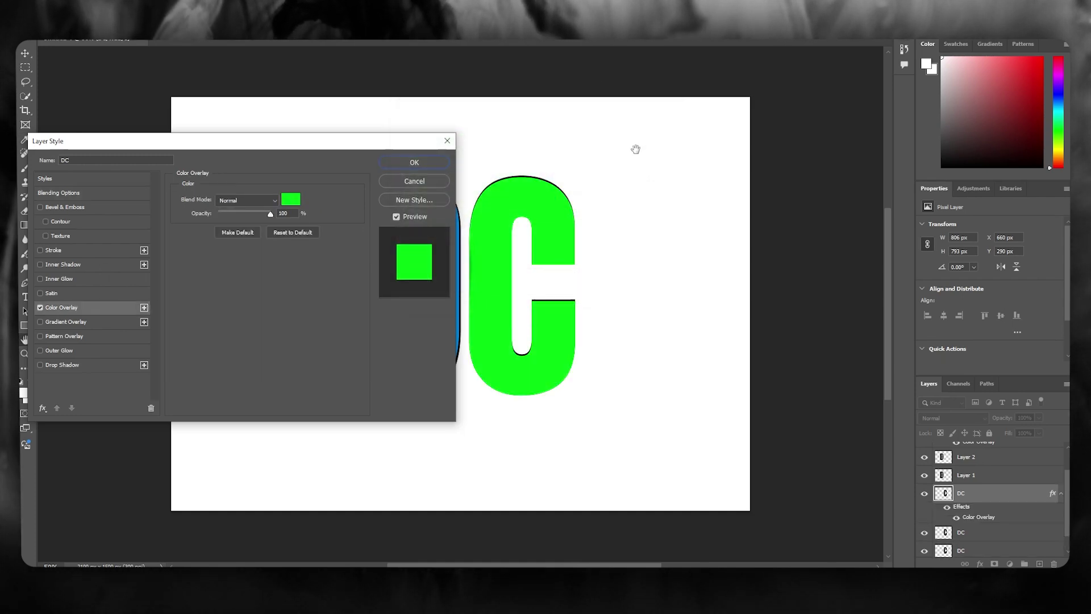
click(415, 163)
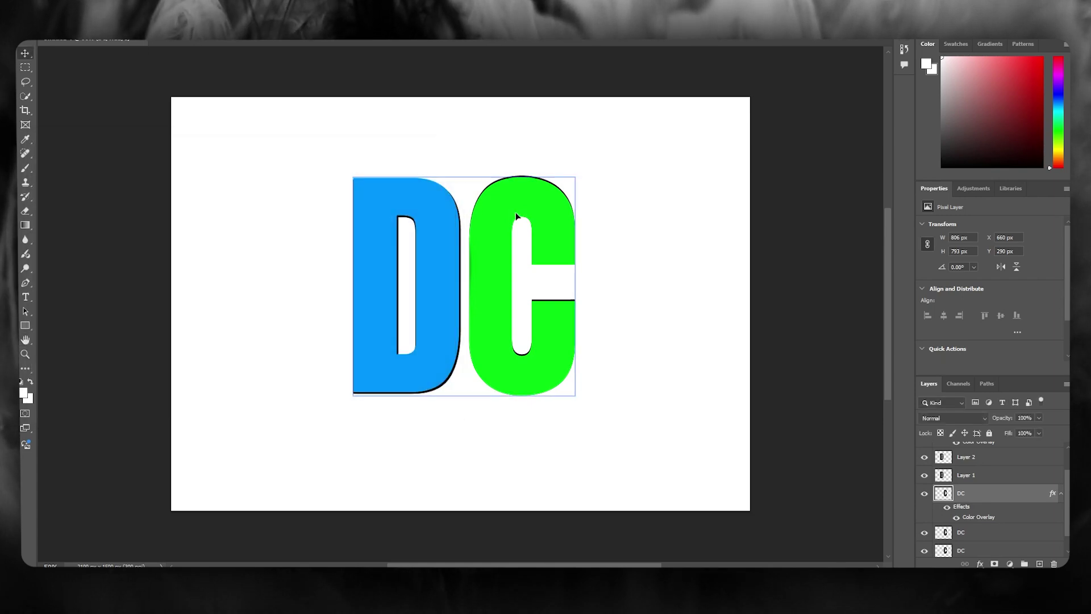
Nudge the green C left with six arrow presses to X 424 px, overlapping the blue D
click(560, 235)
drag(601, 217, 487, 404)
key(Left)
key(Left)
key(Left)
key(Left)
key(Left)
key(Left)
key(Left)
key(Left)
key(Left)
key(Left)
key(Left)
key(Left)
key(Left)
key(Left)
key(Left)
key(Left)
key(Left)
key(Left)
key(Left)
key(Left)
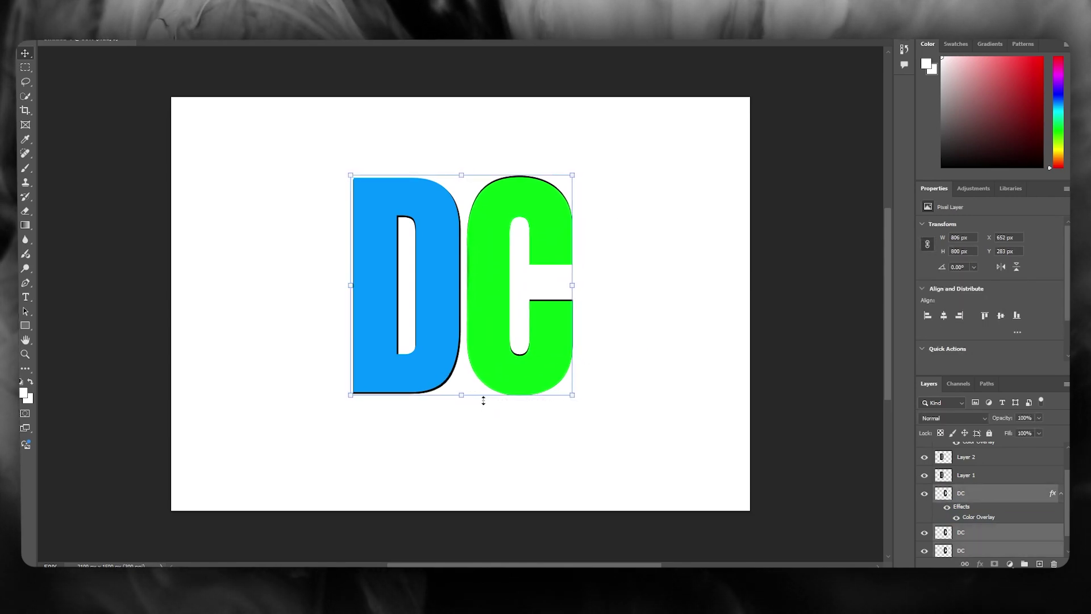
key(Left)
key(Left)
key(Left)
key(Left)
key(Left)
key(Left)
key(Left)
key(Left)
key(Left)
key(Left)
key(Left)
key(Left)
key(Left)
key(Left)
key(Left)
key(Left)
key(Left)
key(Left)
key(Left)
key(Left)
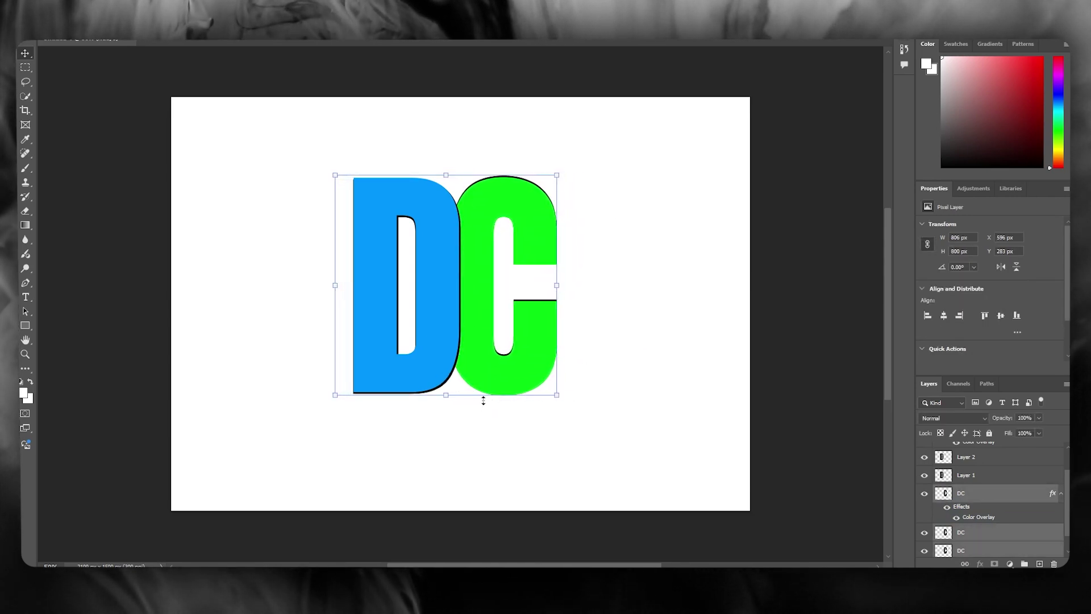
key(Left)
key(Left)
key(Left)
key(Left)
key(Left)
key(Left)
key(Left)
key(Left)
key(Left)
key(Left)
key(Left)
key(Left)
key(Left)
key(Left)
key(Left)
key(Left)
key(Left)
key(Left)
key(Left)
key(Left)
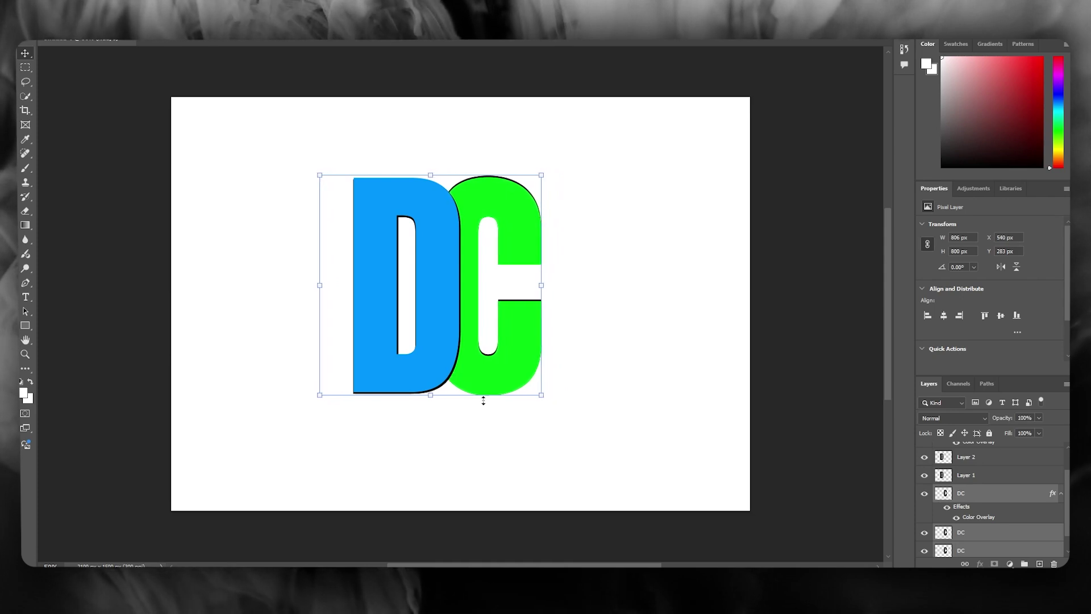
key(Left)
key(Left)
key(Left)
key(Left)
key(Left)
key(Left)
key(Left)
key(Left)
key(Left)
key(Left)
key(Left)
key(Left)
key(Left)
key(Left)
key(Left)
key(Left)
key(Left)
key(Left)
key(Left)
key(Left)
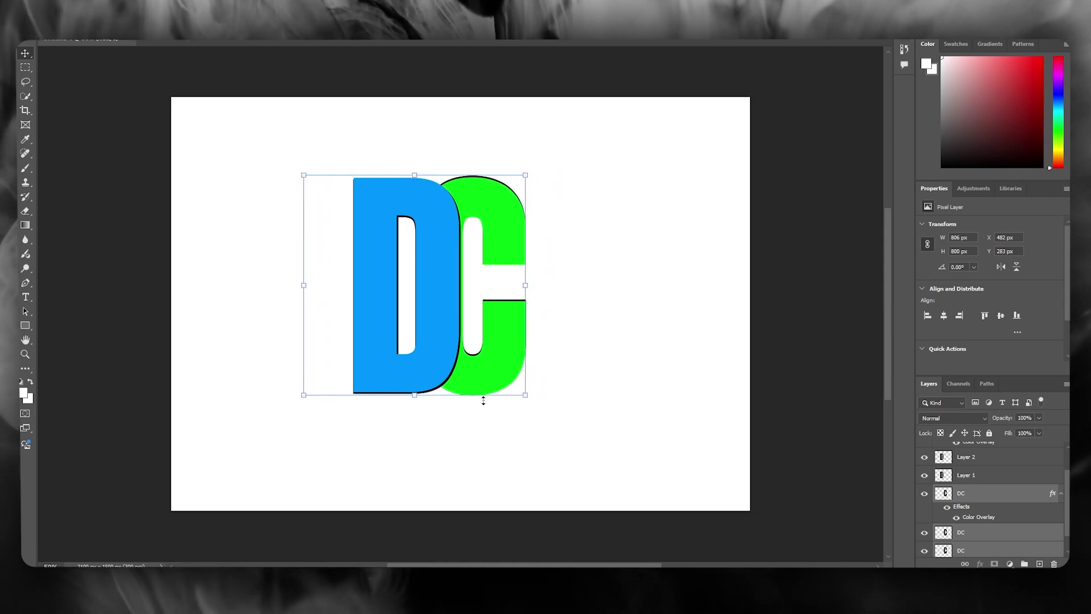
key(Left)
key(Left)
key(Left)
key(Left)
key(Left)
key(Left)
key(Left)
key(Left)
key(Left)
key(Left)
key(Left)
key(Left)
key(Left)
key(Left)
key(Left)
key(Left)
key(Left)
key(Left)
key(Left)
key(Left)
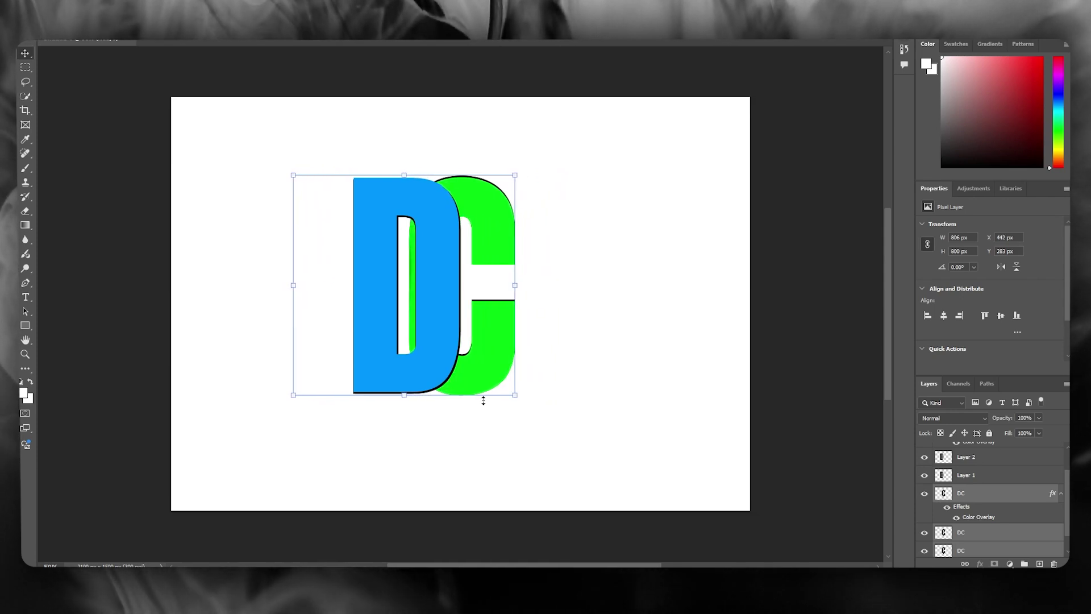
key(Left)
key(Left)
key(Left)
key(Left)
key(Left)
key(Left)
key(Left)
key(Left)
key(Left)
key(Left)
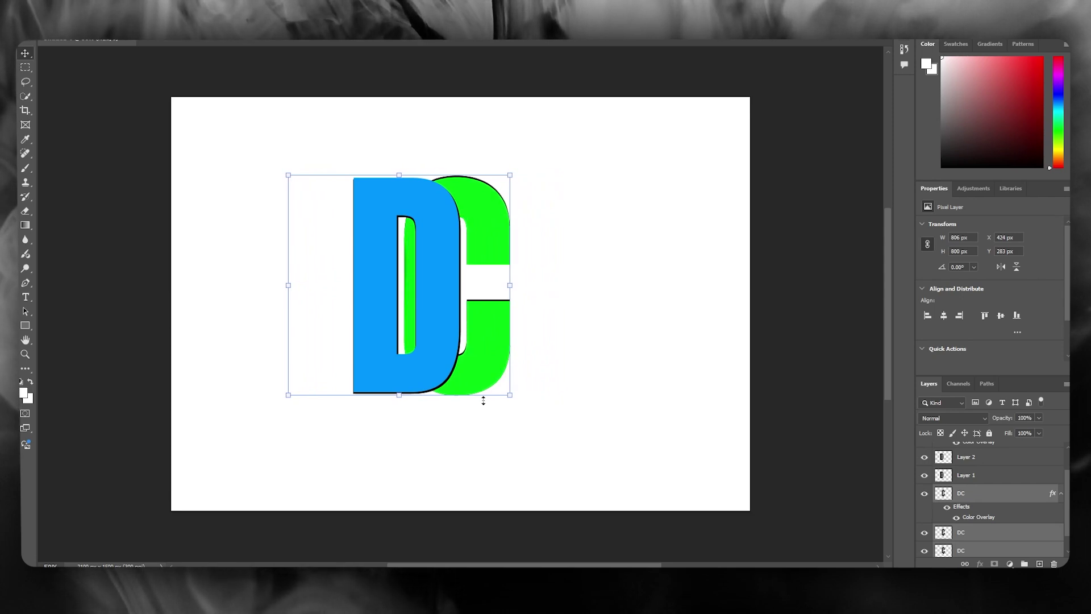
click(621, 238)
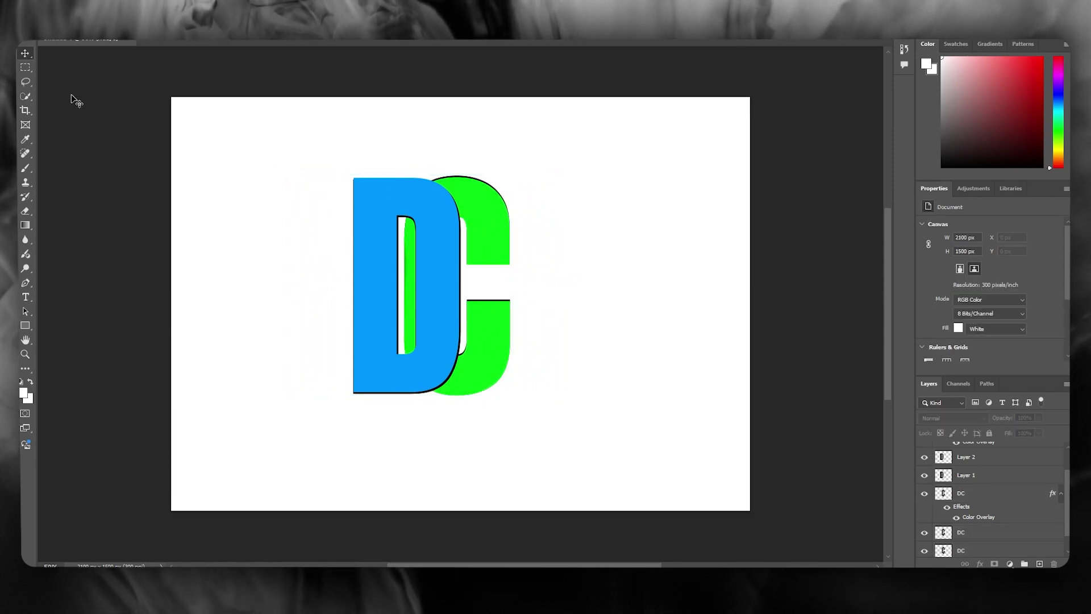
Give Layer 2's D a yellow #ffd800 Color Overlay beneath the blue D
click(428, 203)
click(651, 250)
click(999, 492)
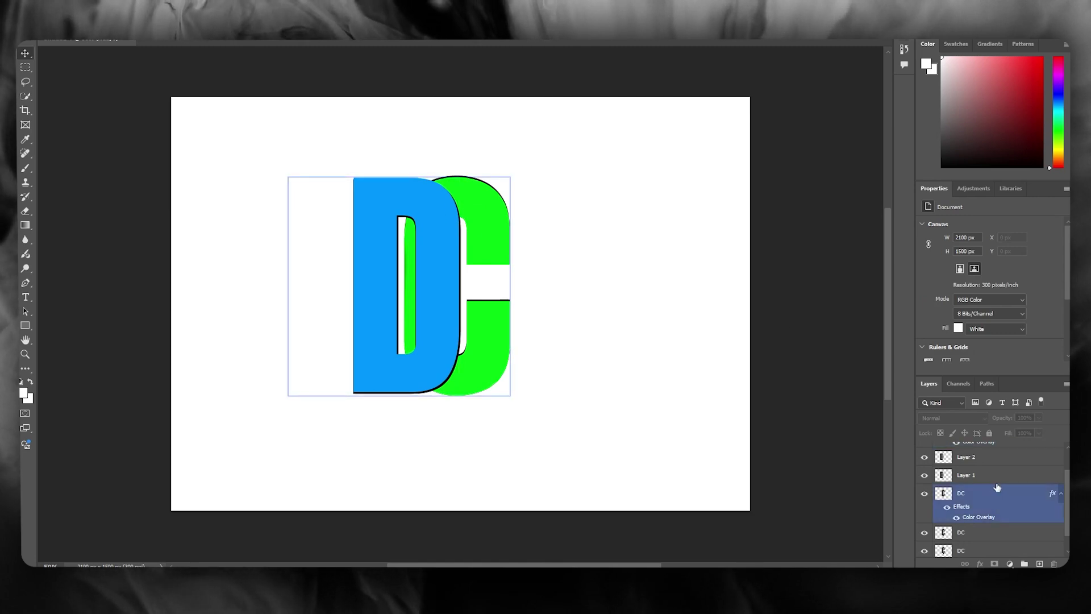
key(alt+shift+])
click(999, 492)
double_click(954, 492)
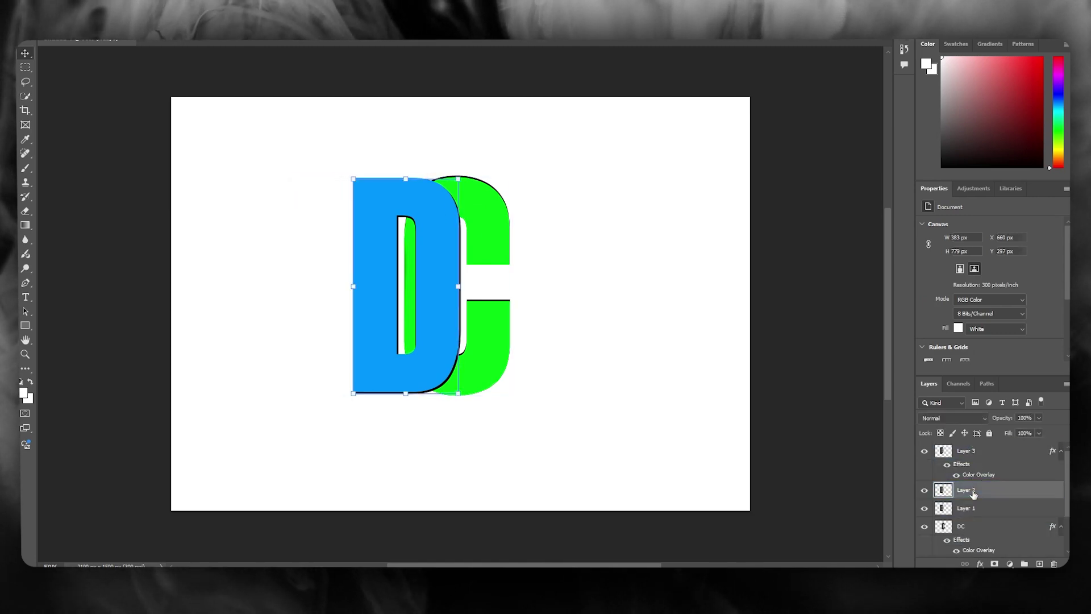
double_click(947, 491)
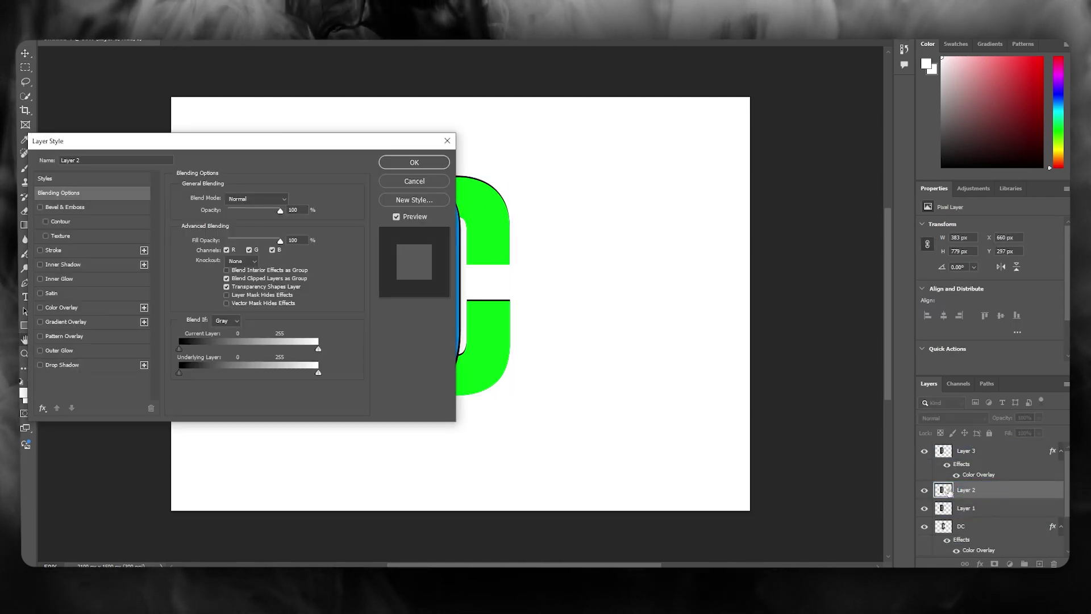
click(89, 307)
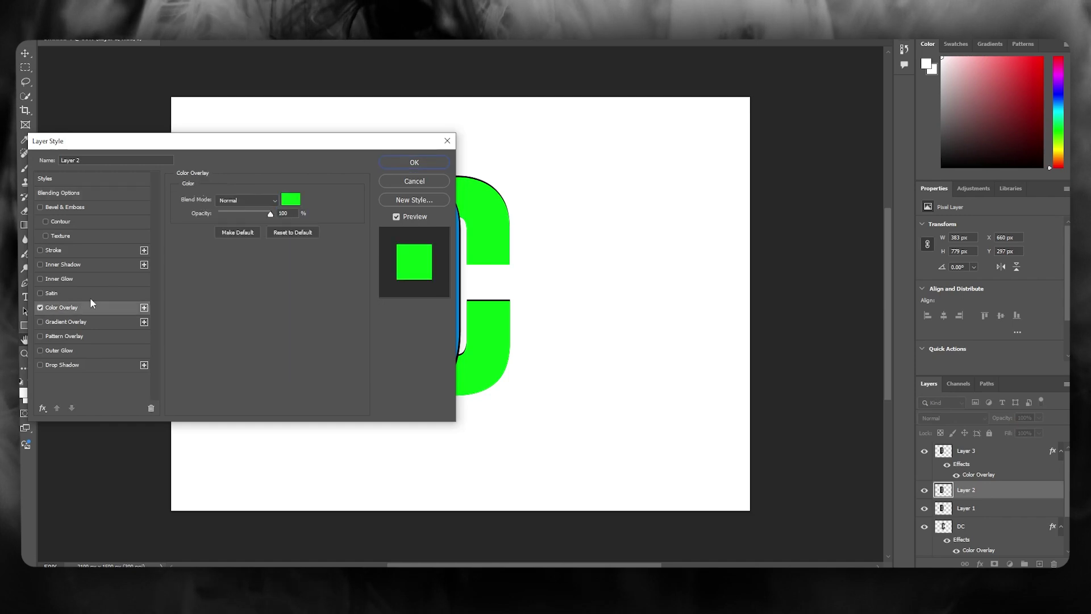
click(290, 199)
drag(549, 223, 551, 255)
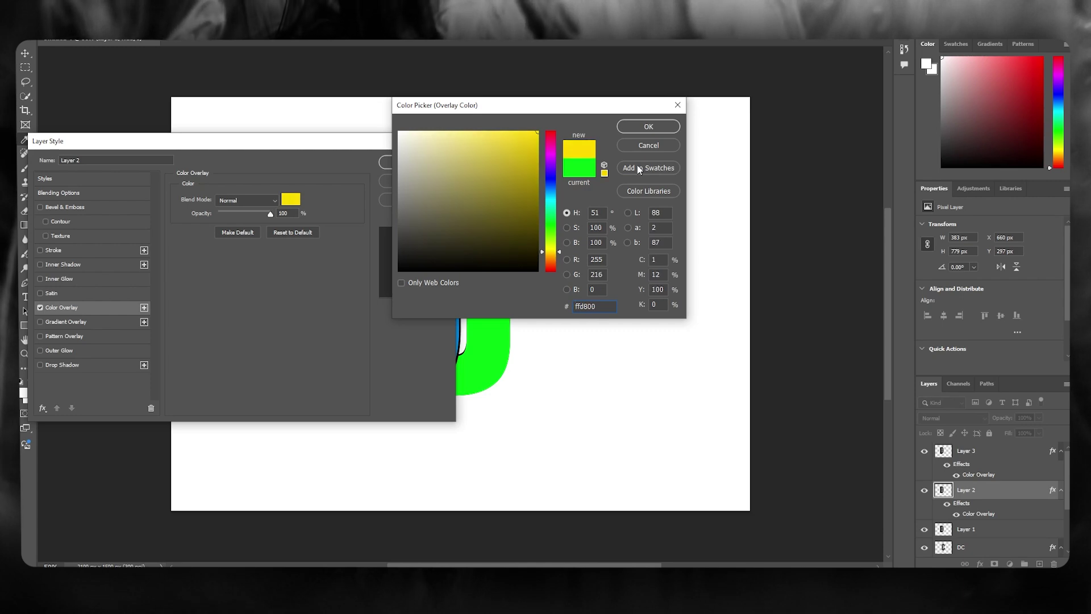
click(646, 128)
click(425, 159)
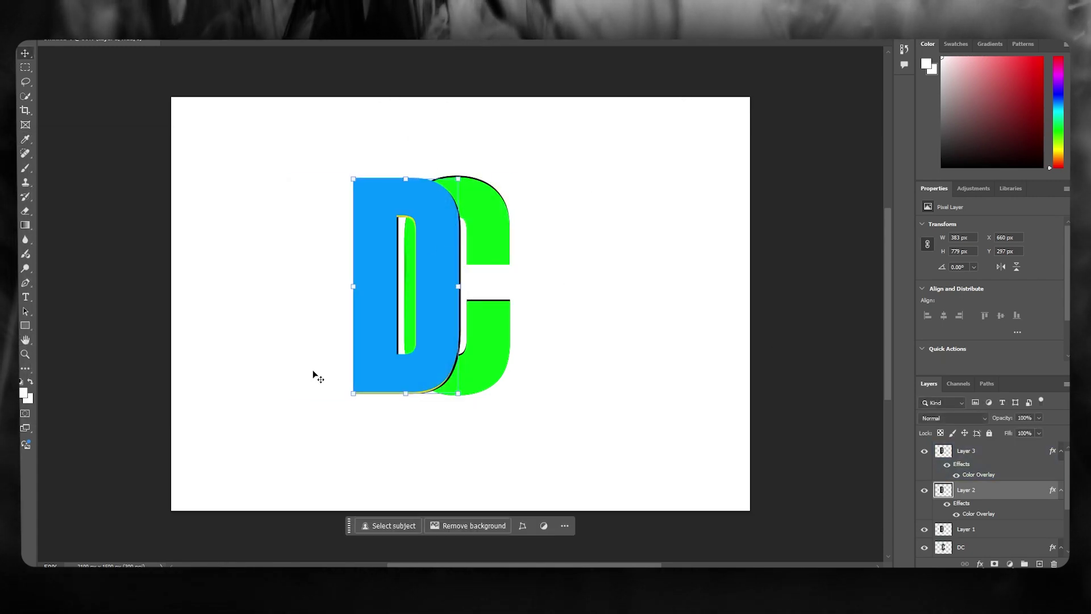
Set the Eraser's brush size and hardness in the brush picker
click(23, 212)
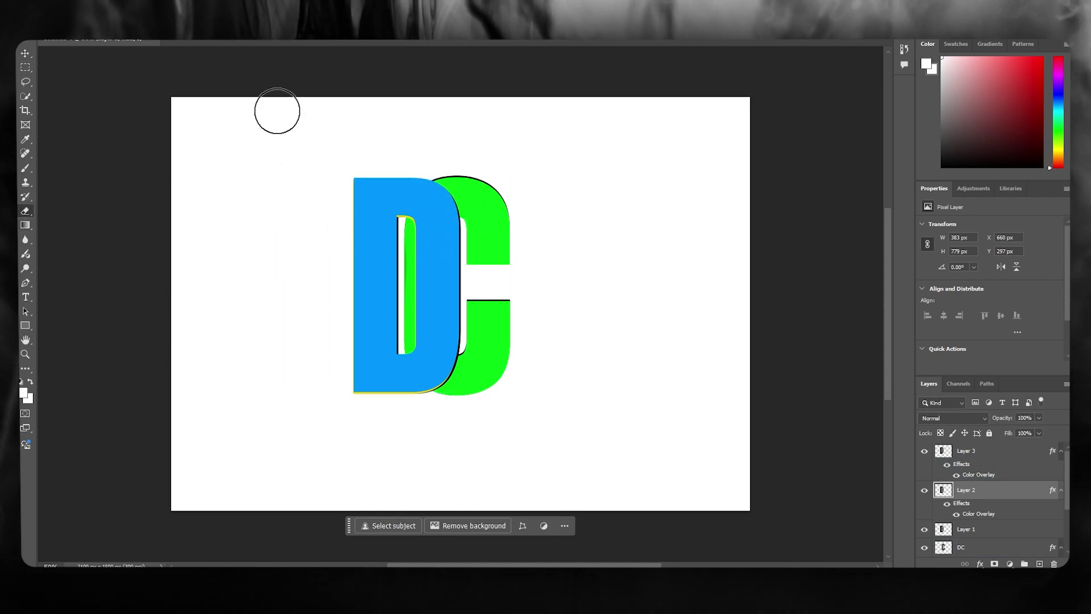
right_click(186, 51)
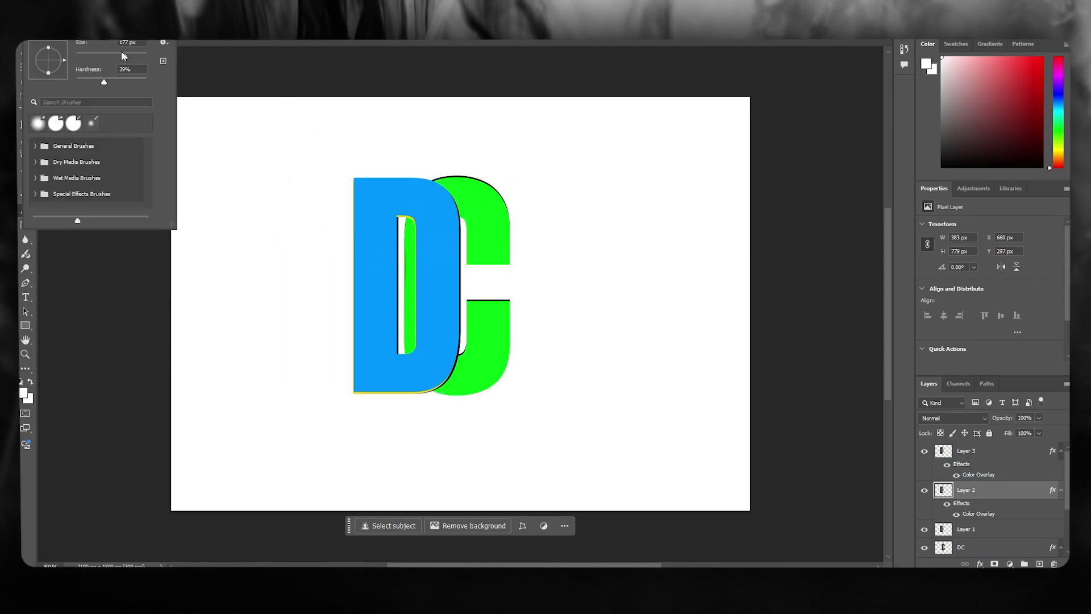
drag(108, 59, 106, 60)
key(Return)
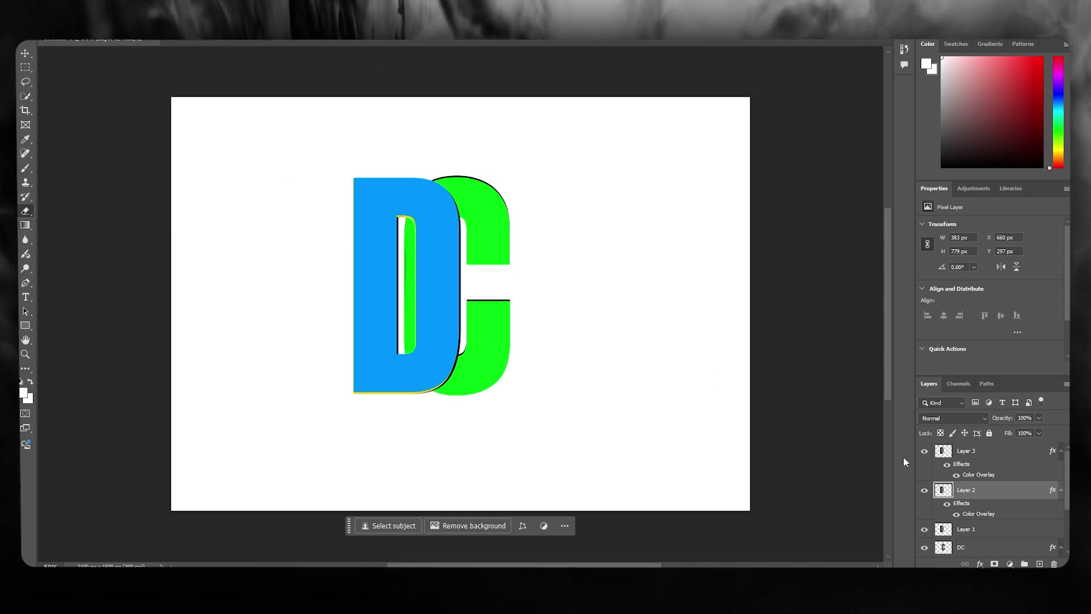
On Layer 3, erase the blue D's right side to reveal the yellow D, undoing stray strokes
click(990, 458)
mouse_move(457, 190)
mouse_down()
mouse_move(413, 233)
mouse_move(449, 198)
mouse_move(419, 220)
mouse_move(447, 204)
mouse_move(426, 236)
mouse_move(456, 215)
mouse_move(422, 253)
mouse_move(452, 248)
mouse_move(439, 291)
mouse_move(452, 304)
mouse_move(421, 323)
mouse_move(458, 329)
mouse_move(454, 340)
mouse_move(427, 338)
mouse_move(442, 366)
mouse_move(421, 343)
mouse_move(464, 385)
mouse_move(435, 372)
mouse_move(420, 347)
mouse_move(458, 386)
mouse_move(444, 385)
mouse_move(421, 346)
mouse_move(433, 287)
mouse_move(415, 224)
mouse_move(456, 191)
mouse_move(430, 196)
mouse_move(400, 227)
mouse_move(433, 205)
mouse_move(428, 193)
mouse_move(411, 230)
mouse_up()
key(ctrl+z)
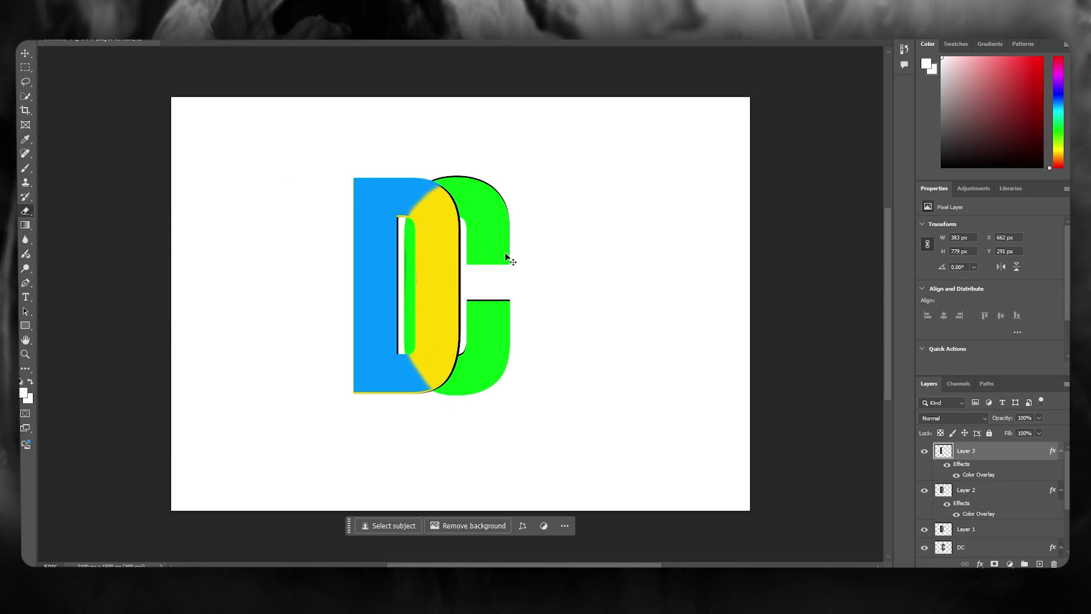
mouse_move(443, 185)
mouse_down()
mouse_move(421, 207)
mouse_move(409, 248)
mouse_up()
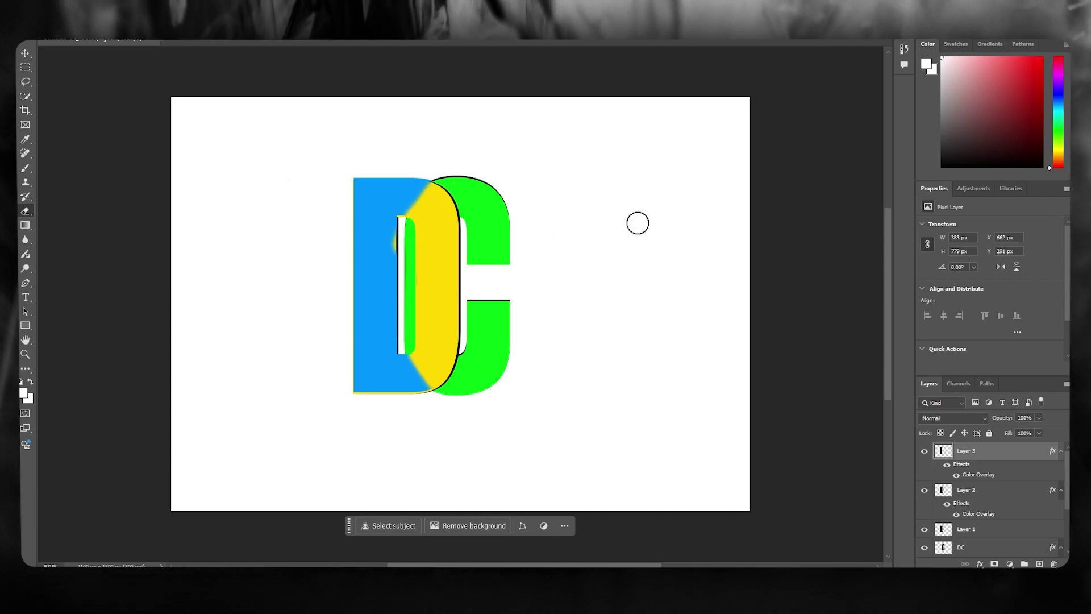
key(ctrl+z)
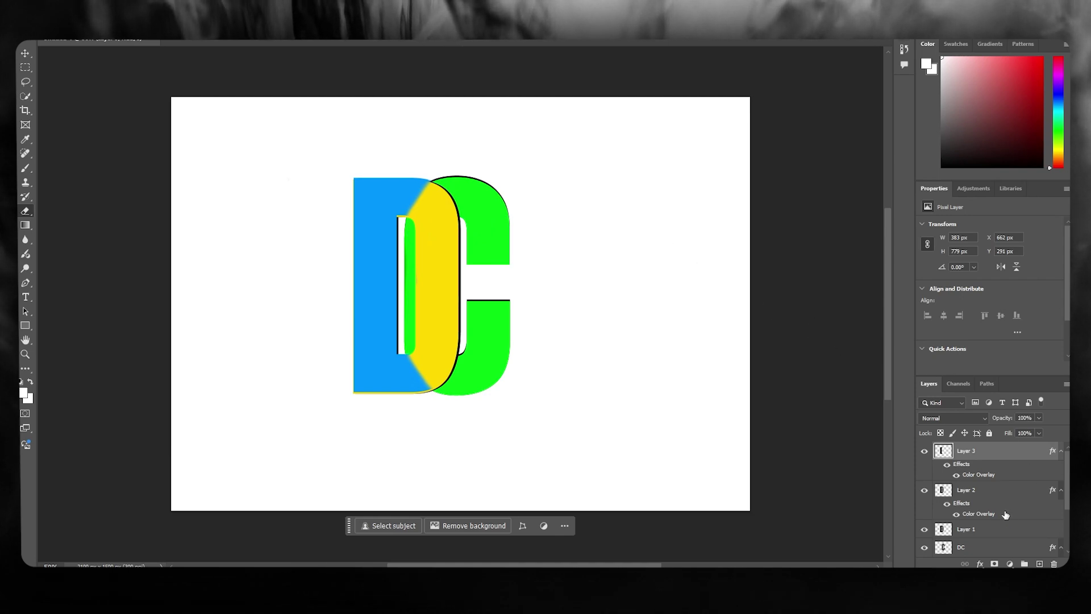
Apply a red (ff0000) Color Overlay layer style to the second DC layer
scroll(1005, 514, down, 5)
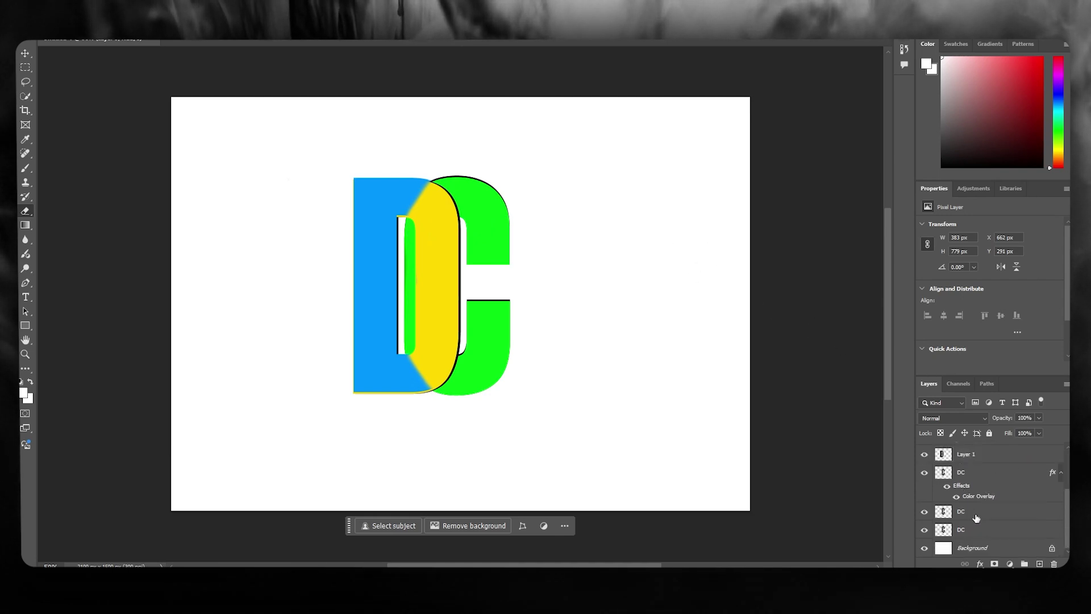
click(960, 513)
double_click(960, 514)
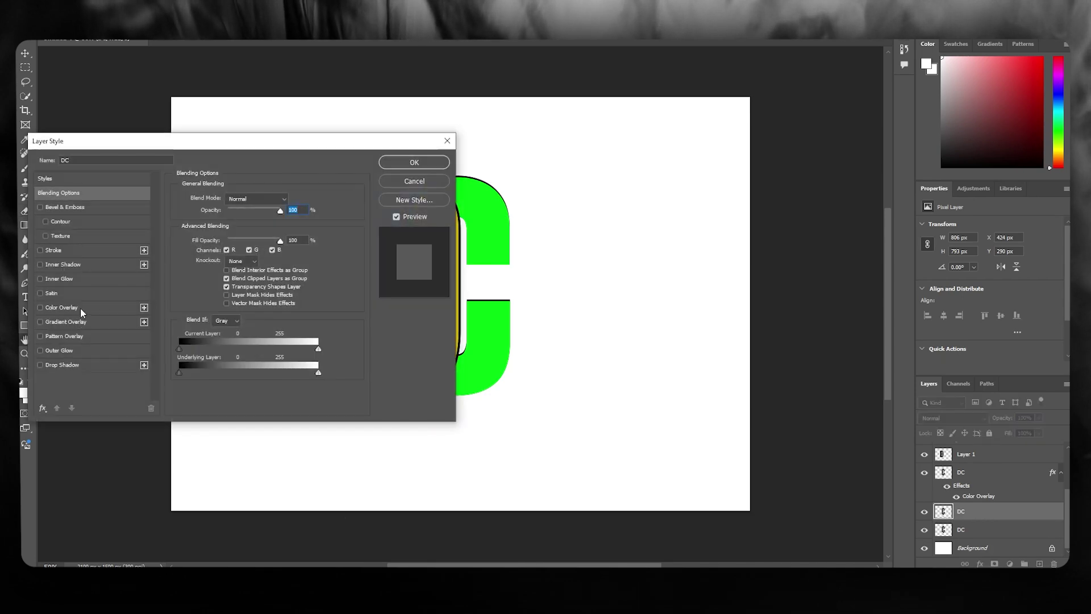
click(80, 309)
click(290, 199)
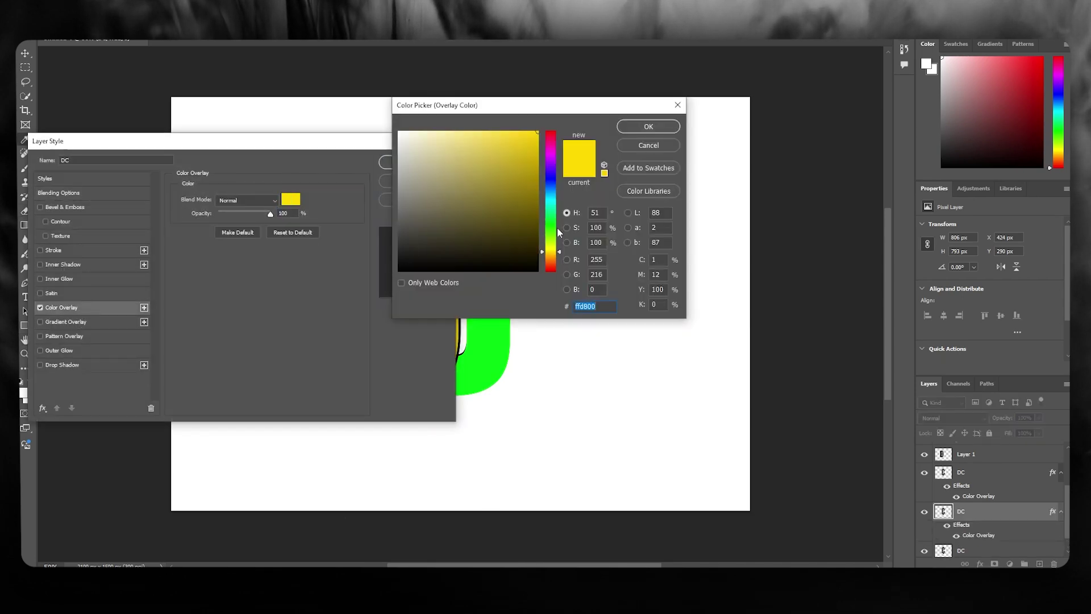
drag(556, 245, 555, 274)
click(648, 128)
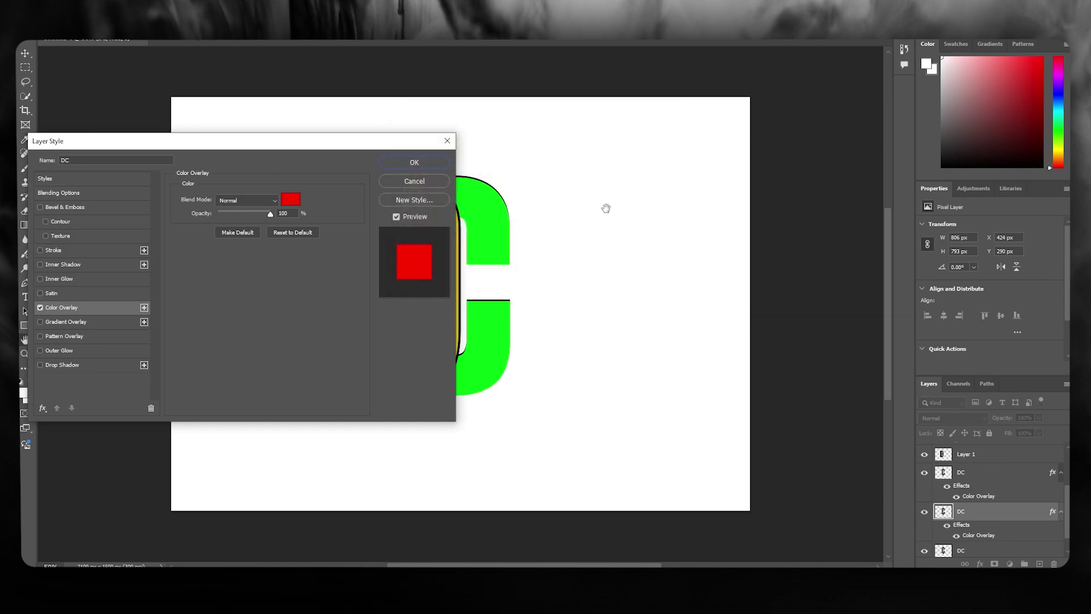
click(414, 181)
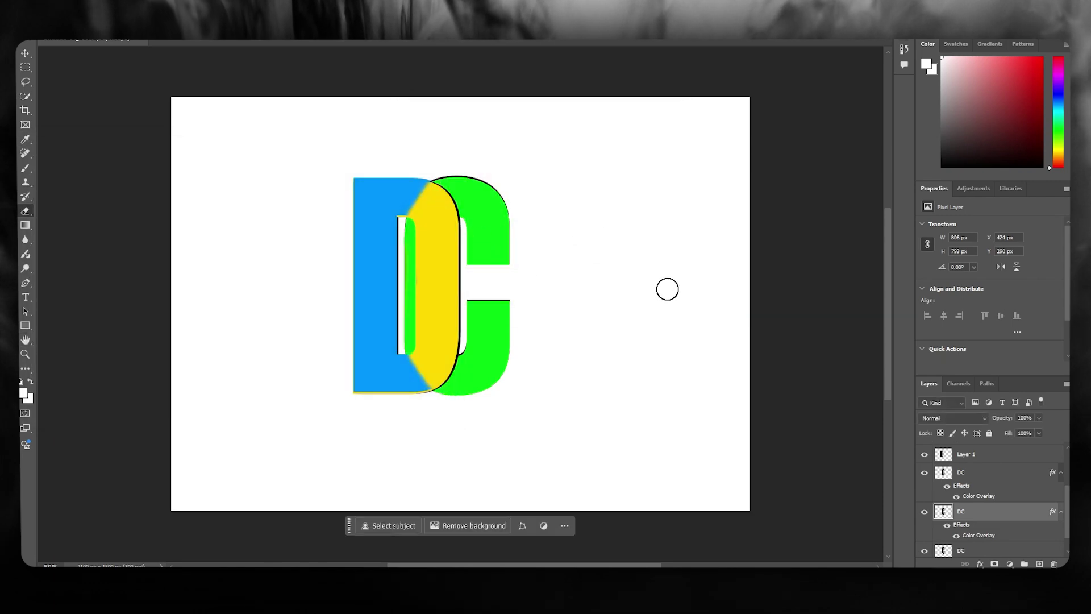
On the upper DC layer, erase the D's inner stem and the C's lower arm to reveal red
click(972, 473)
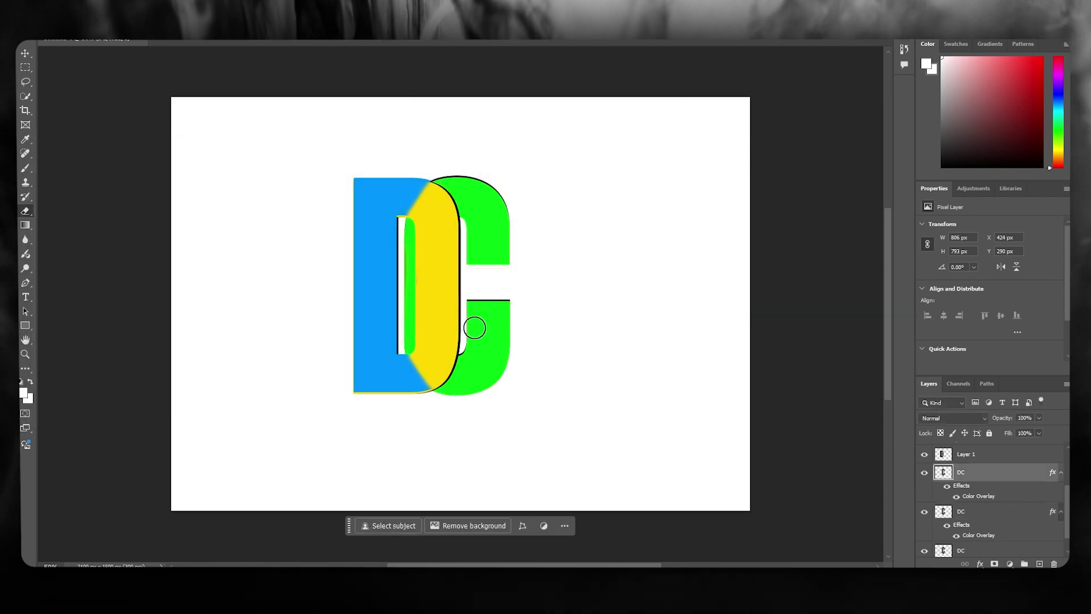
drag(411, 235, 405, 341)
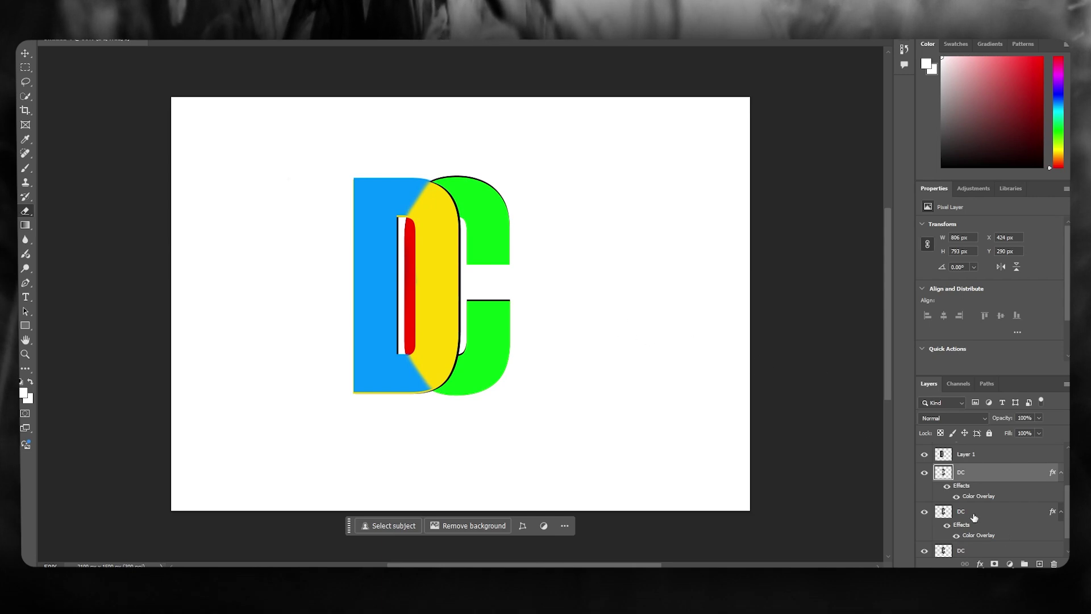
scroll(986, 518, down, 1)
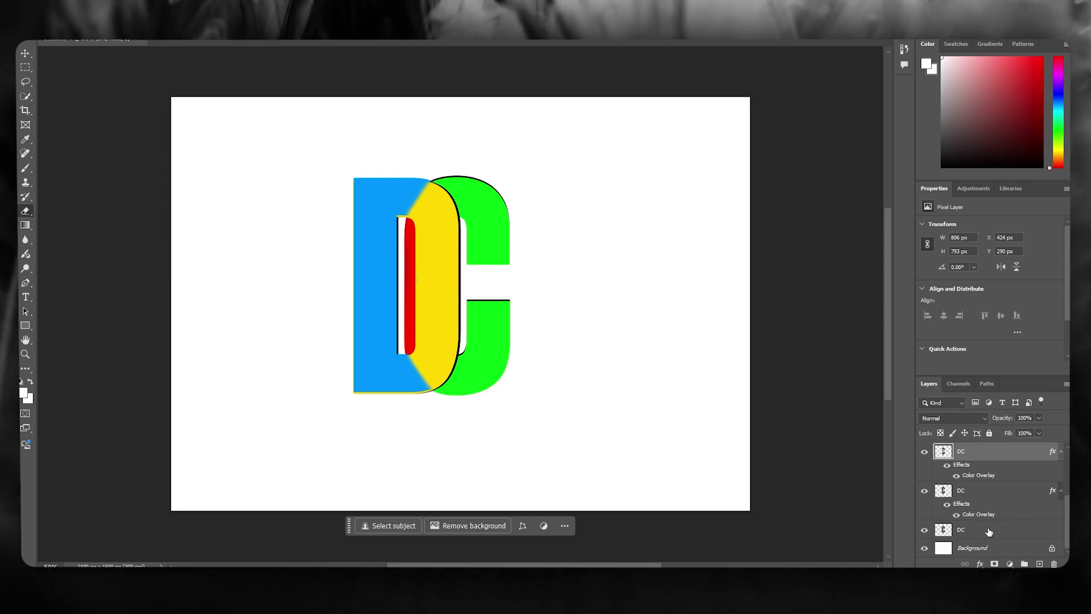
mouse_move(514, 304)
mouse_down()
mouse_move(470, 308)
mouse_move(505, 308)
mouse_move(469, 341)
mouse_move(481, 359)
mouse_move(478, 350)
mouse_move(442, 389)
mouse_move(504, 370)
mouse_up()
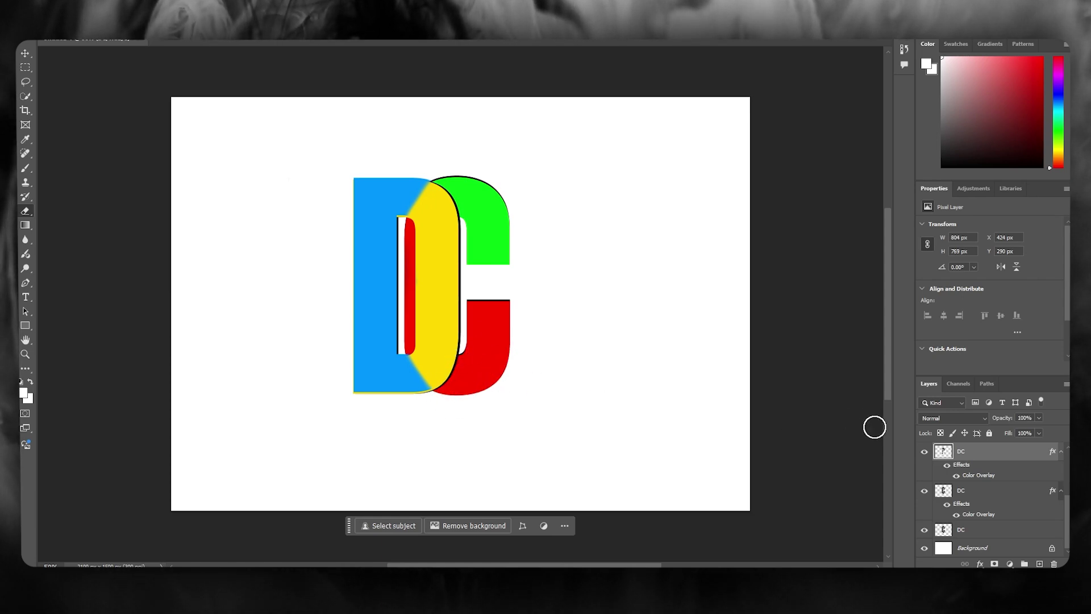
Apply a magenta (#ba00ff) Color Overlay layer style to the bottom DC layer
click(978, 532)
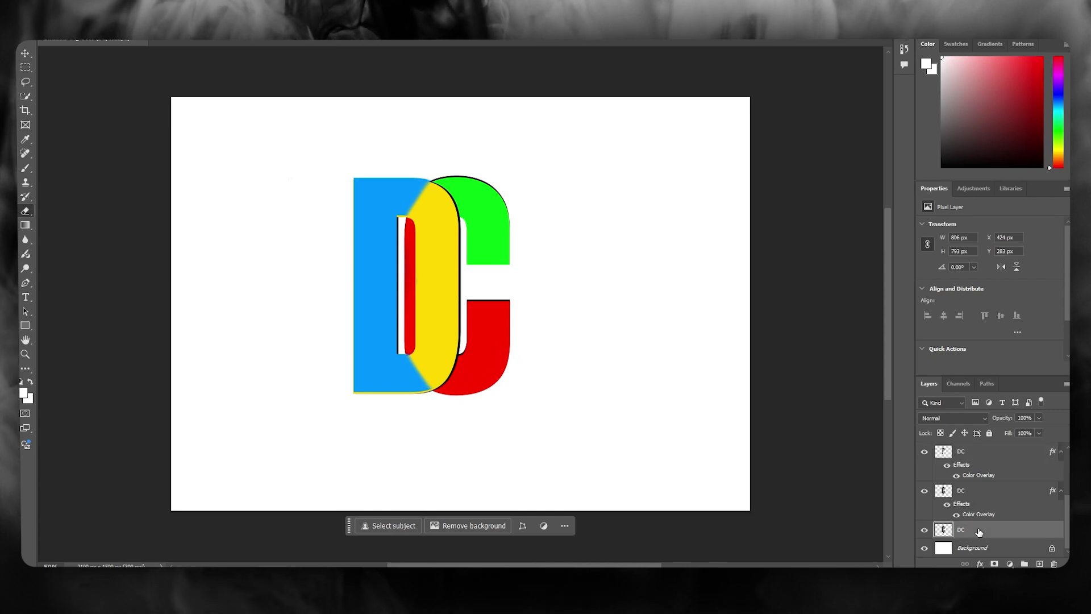
double_click(980, 531)
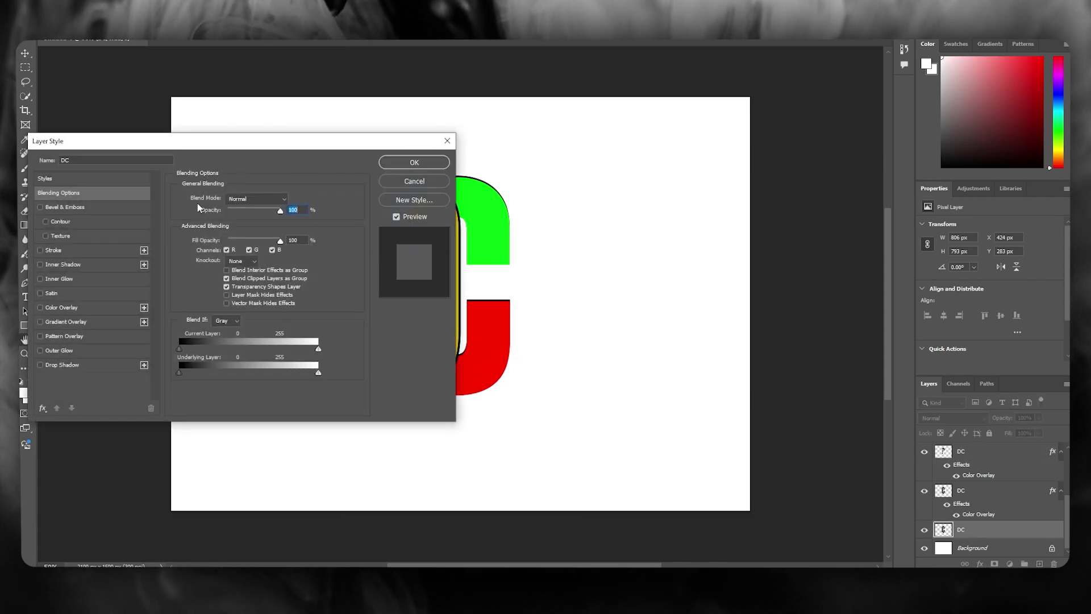
click(84, 309)
click(290, 199)
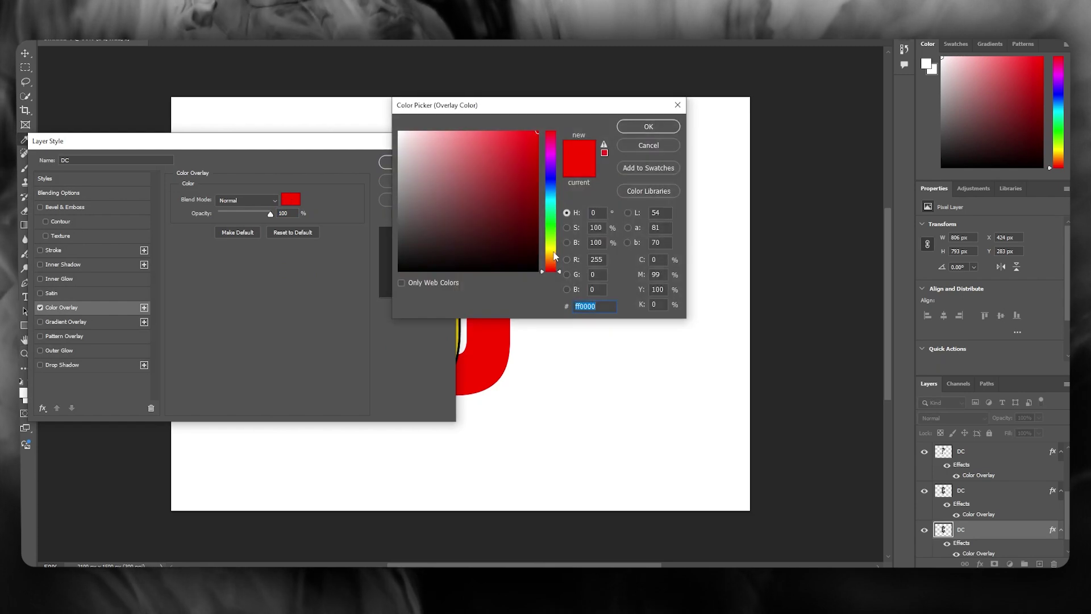
drag(555, 257, 551, 154)
click(649, 127)
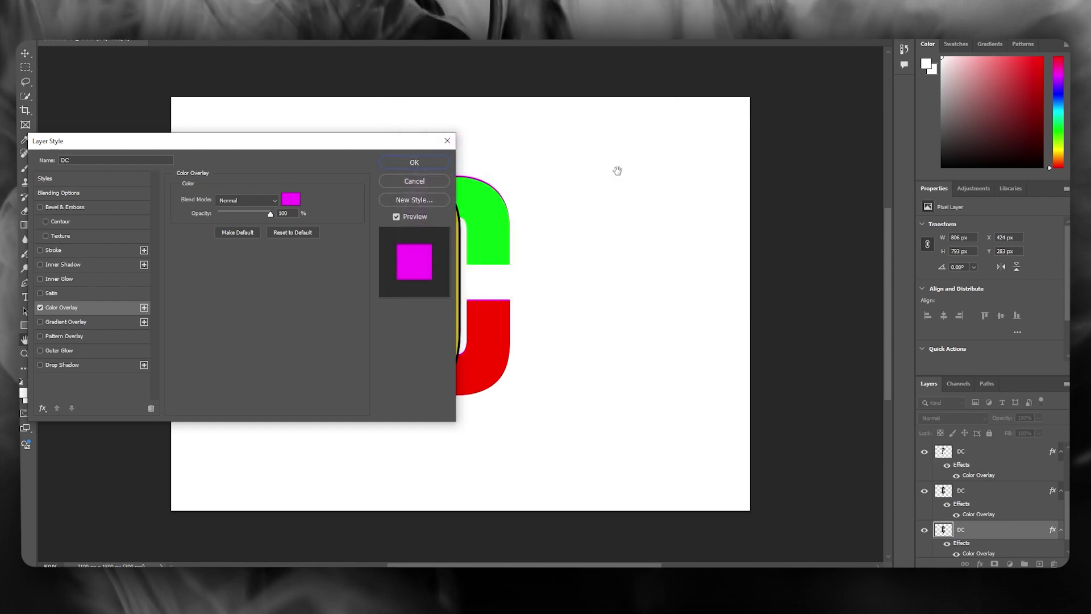
key(Return)
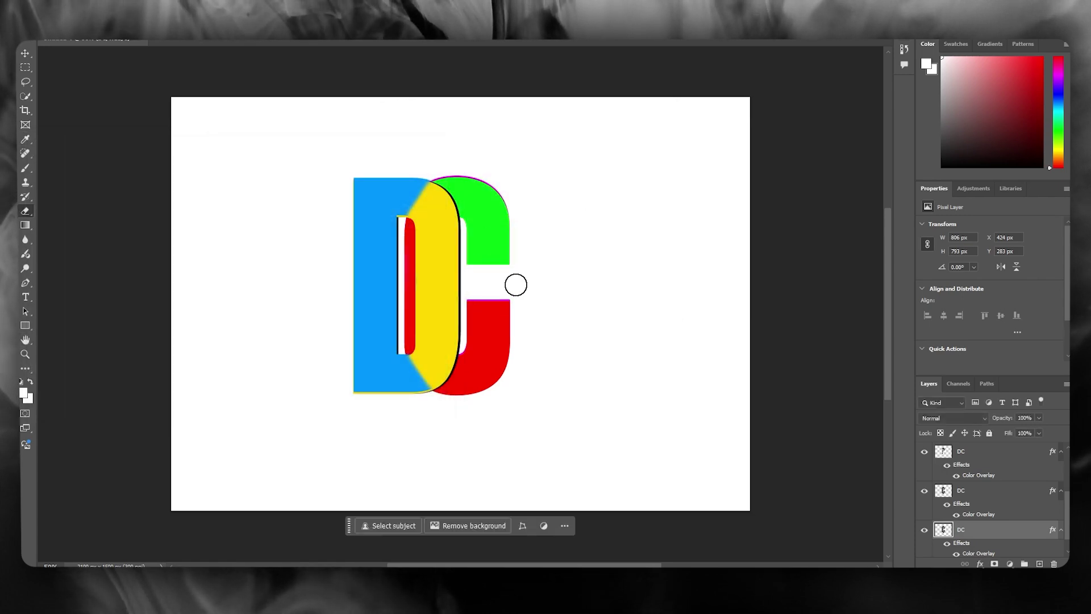
Erase the middle layer's lower C to reveal magenta, then drag-select the overlapping letter layers
click(1007, 516)
click(983, 455)
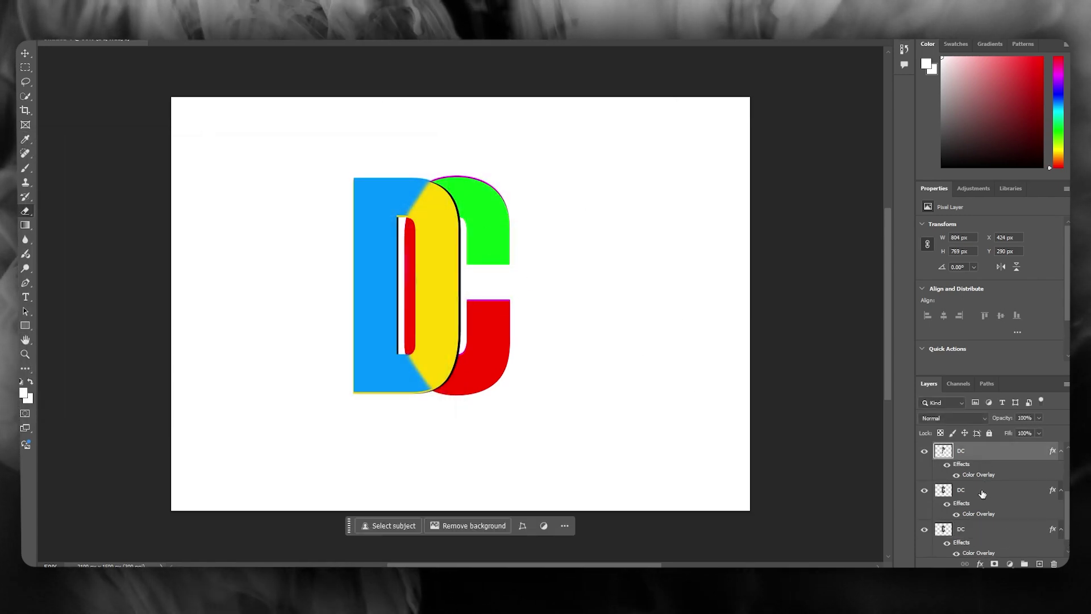
click(982, 493)
scroll(982, 493, down, 1)
mouse_move(509, 363)
mouse_down()
mouse_move(509, 308)
mouse_move(492, 370)
mouse_move(475, 377)
mouse_move(478, 296)
mouse_move(468, 364)
mouse_move(485, 372)
mouse_move(435, 386)
mouse_move(480, 394)
mouse_up()
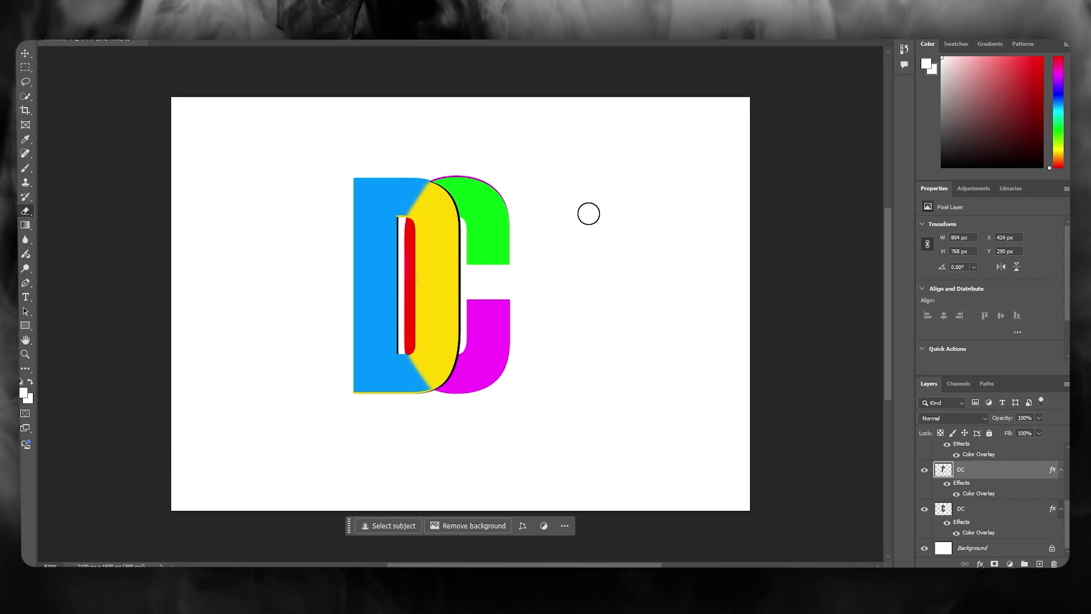
key(v)
mouse_move(531, 137)
mouse_down()
mouse_move(312, 426)
mouse_move(291, 478)
mouse_up()
right_click(442, 298)
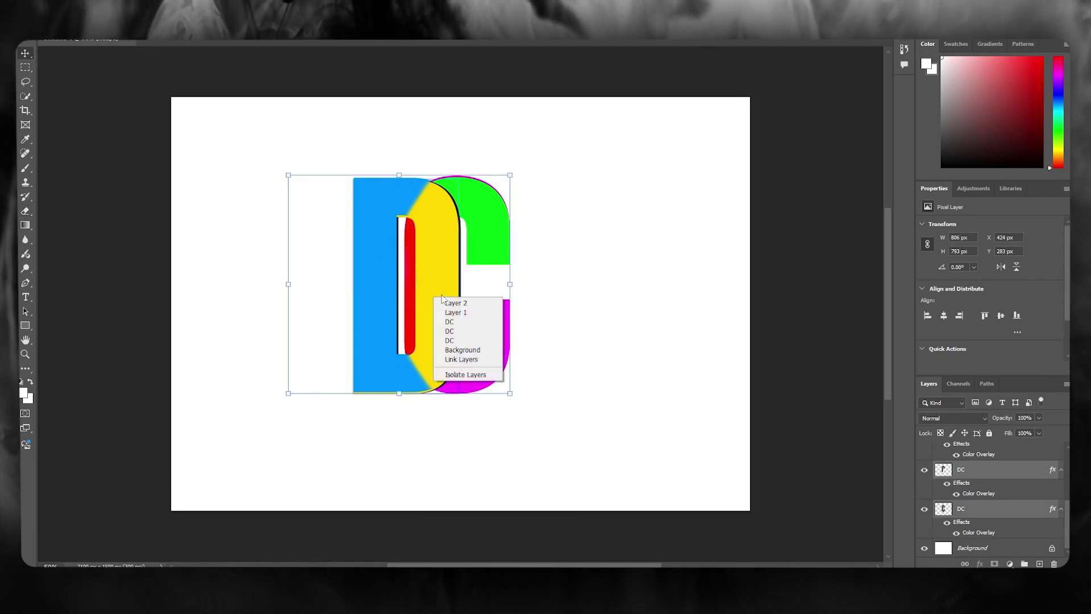
click(573, 379)
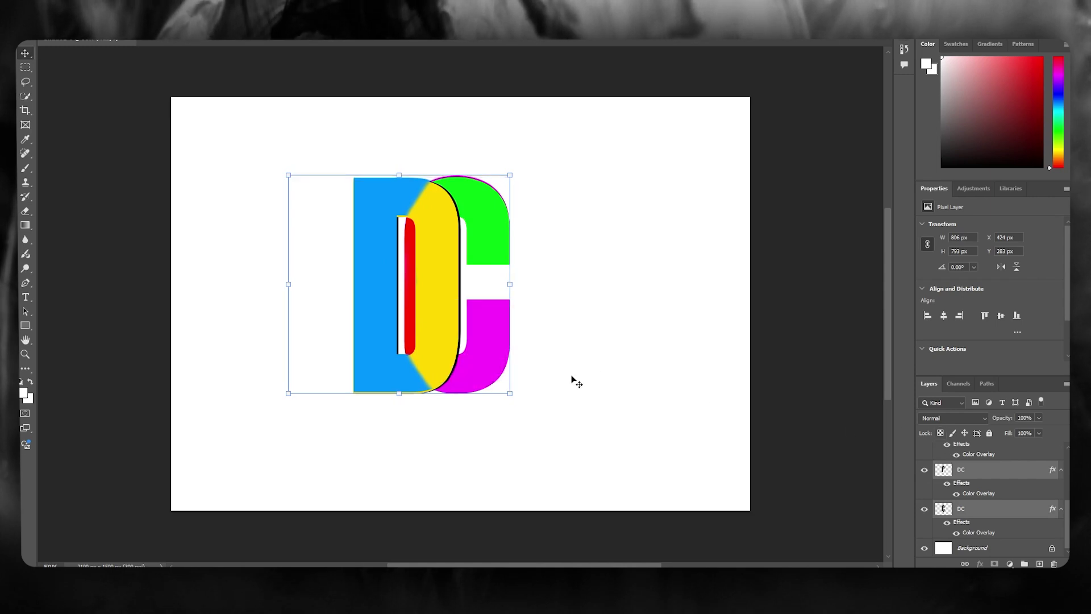
scroll(611, 312, down, 1)
scroll(614, 313, up, 2)
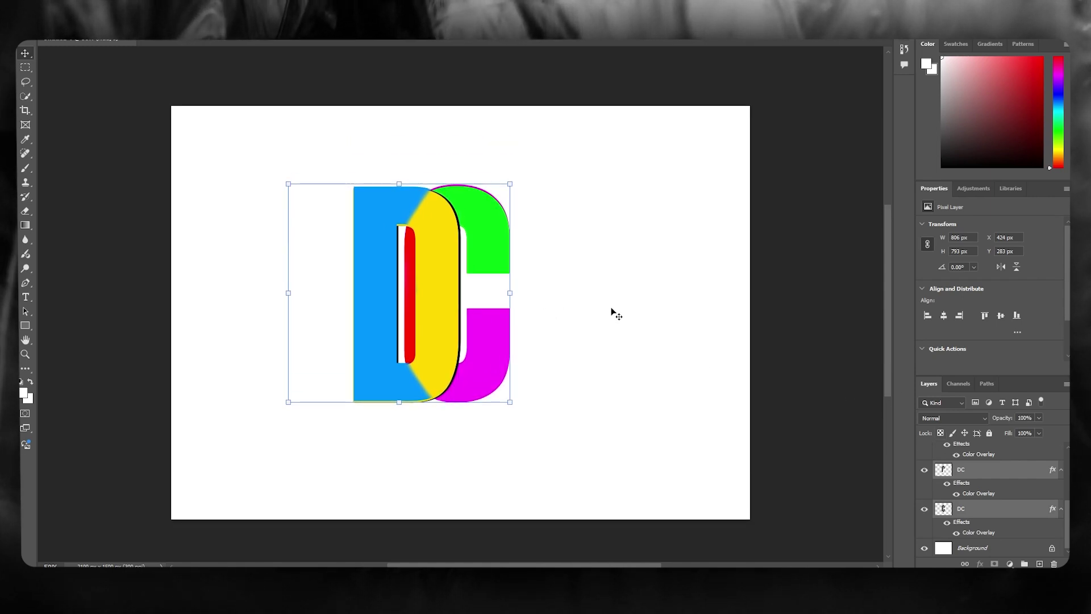